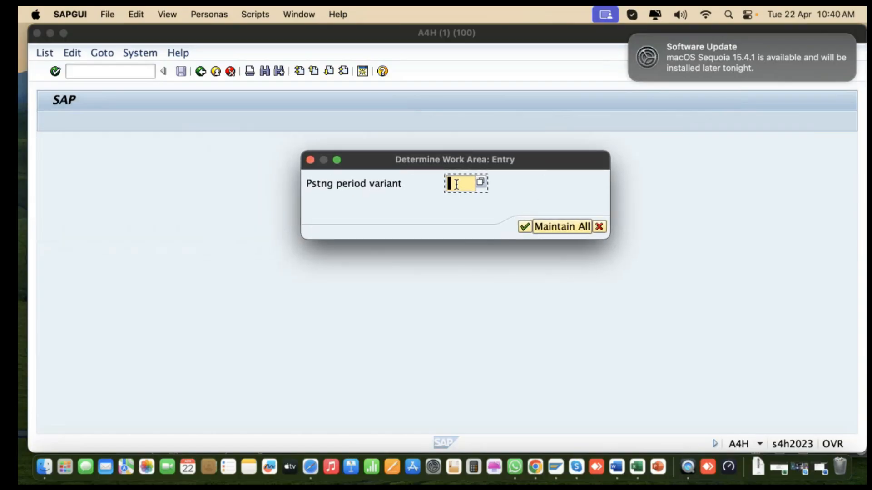
- Open the posting periods of variant BZ and begin adding new entries
type("b1")
key("Return")
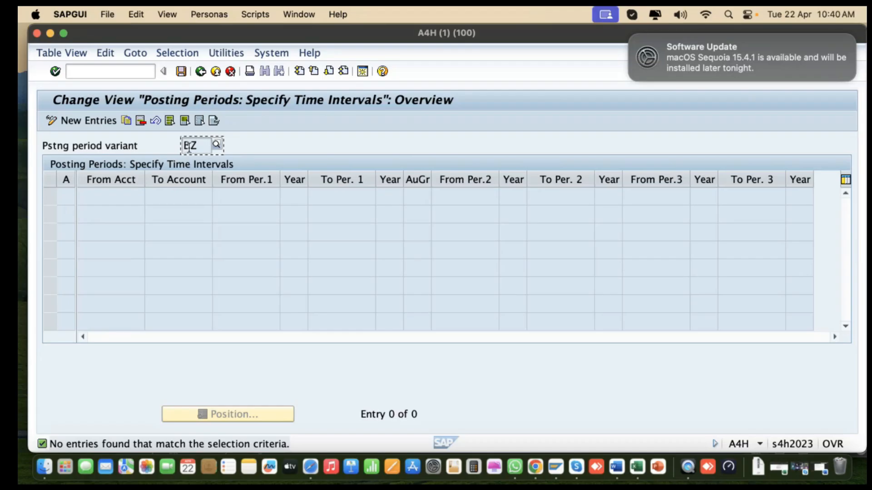
left_click(89, 121)
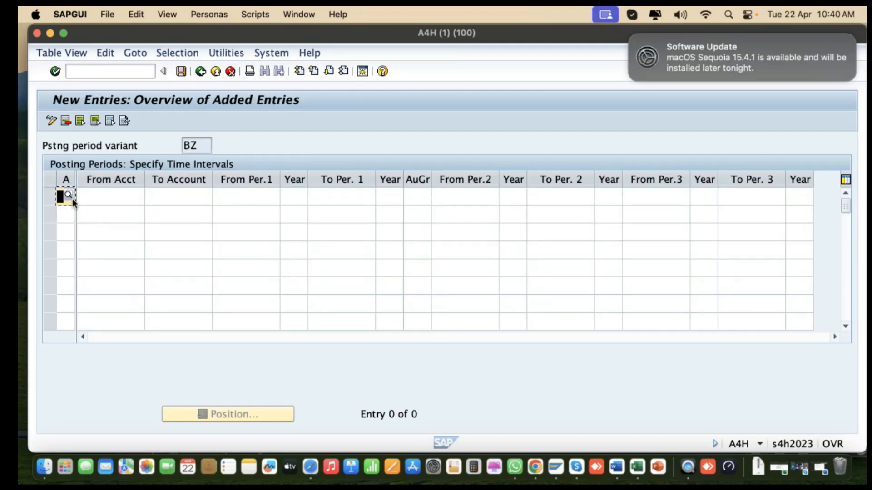
- Set the first row's account type to +, valid for all account types, from the possible entries
left_click(71, 198)
left_click_drag(191, 89, 390, 96)
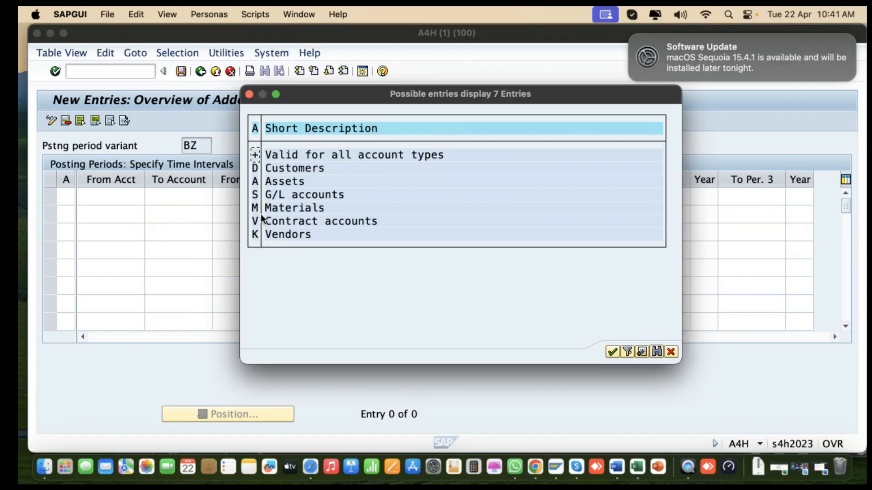
left_click(612, 352)
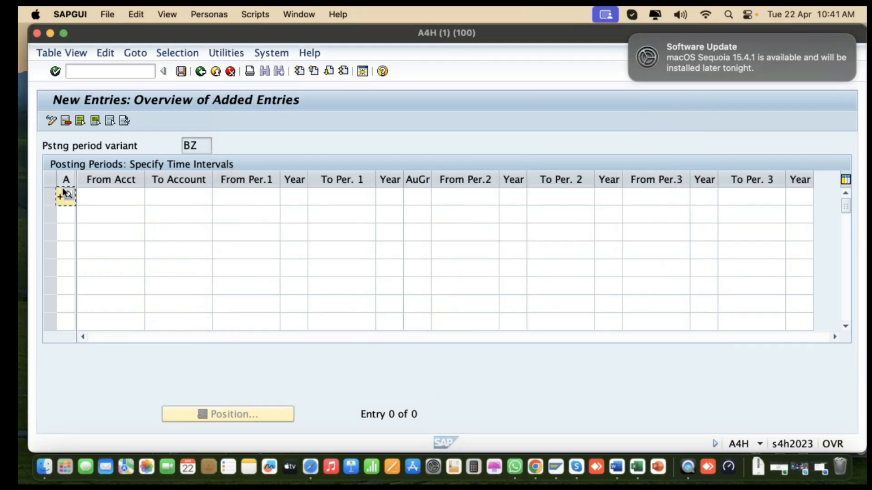
- Set the first row's first period interval from period 1 to period 12
left_click(264, 200)
type("1")
left_click(361, 200)
type("1")
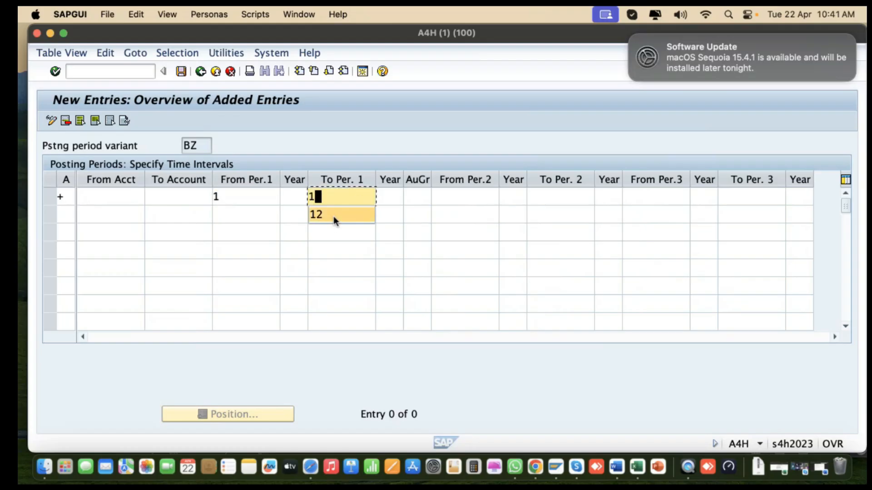
left_click(329, 217)
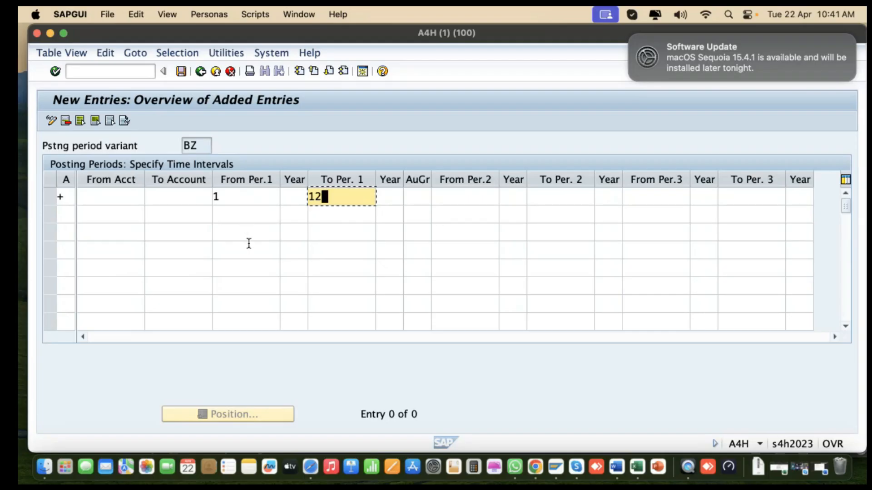
left_click(237, 197)
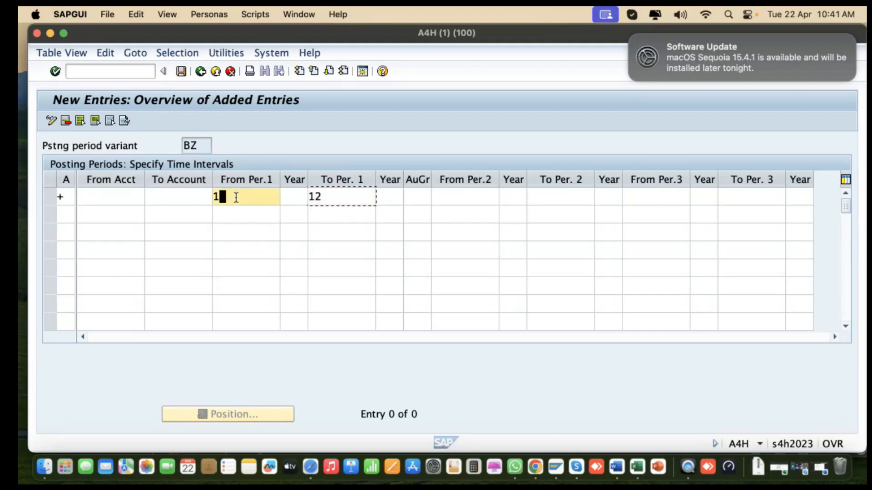
left_click(359, 202)
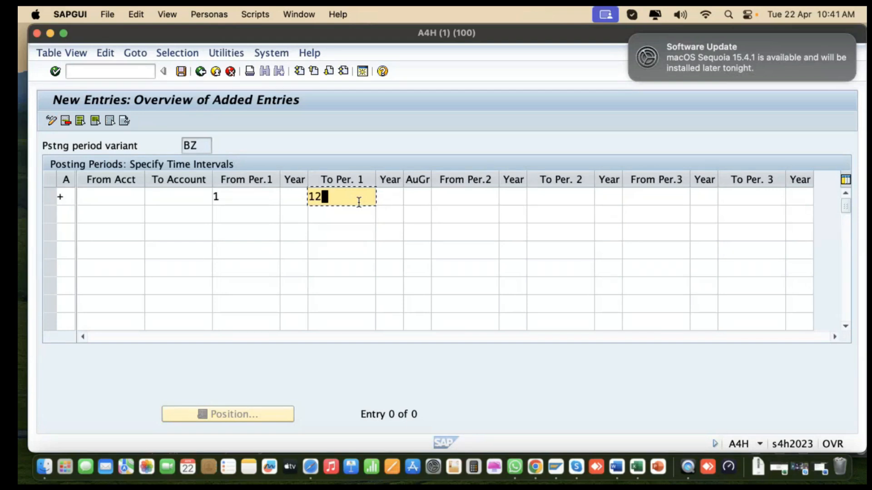
left_click(240, 198)
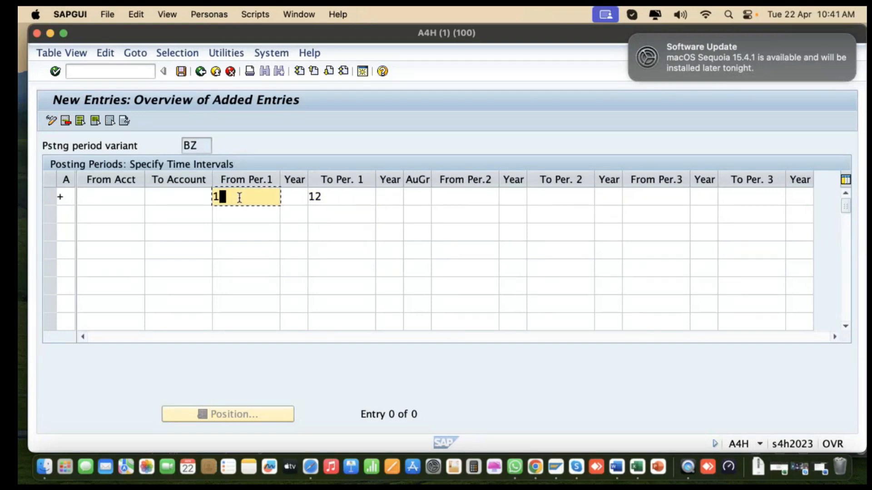
left_click(355, 198)
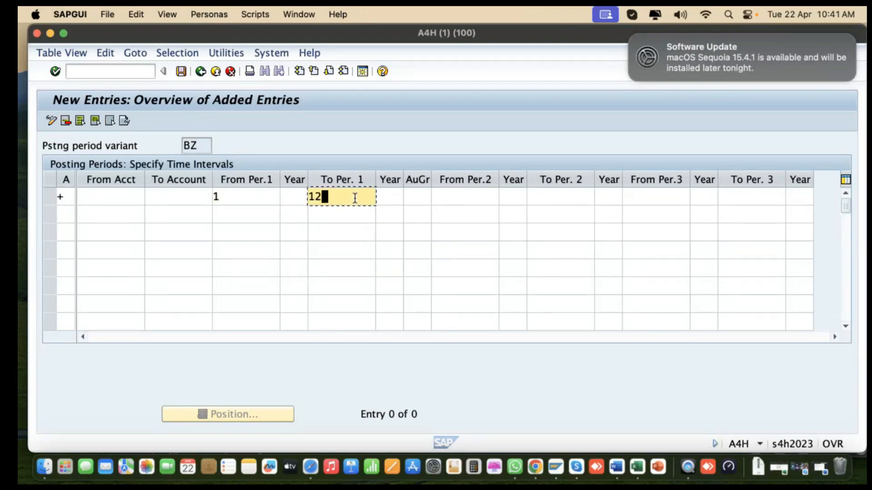
left_click(247, 197)
left_click(321, 196)
- Set the years of the first row's first interval to 2024 for the start and 2090 for the end
left_click(296, 198)
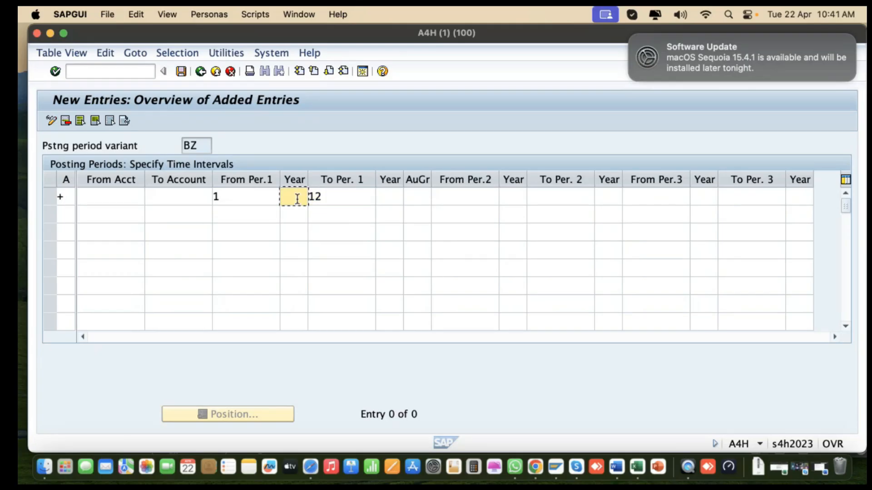
type("2024")
left_click(391, 197)
type("2")
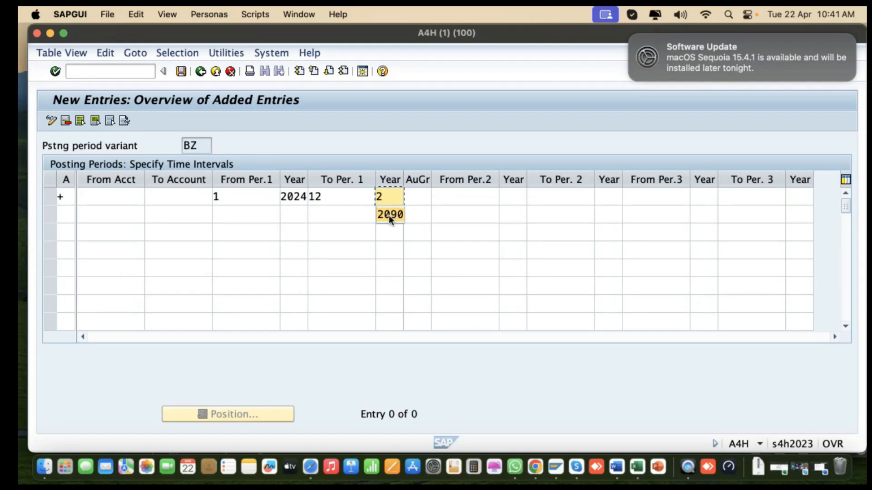
left_click(389, 215)
left_click(303, 196)
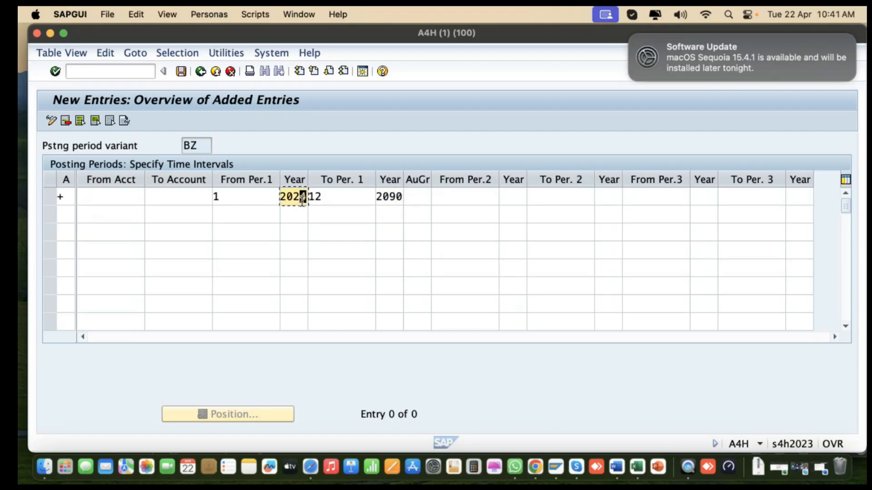
- Set the first row's second period interval from period 13 to period 16
left_click(485, 196)
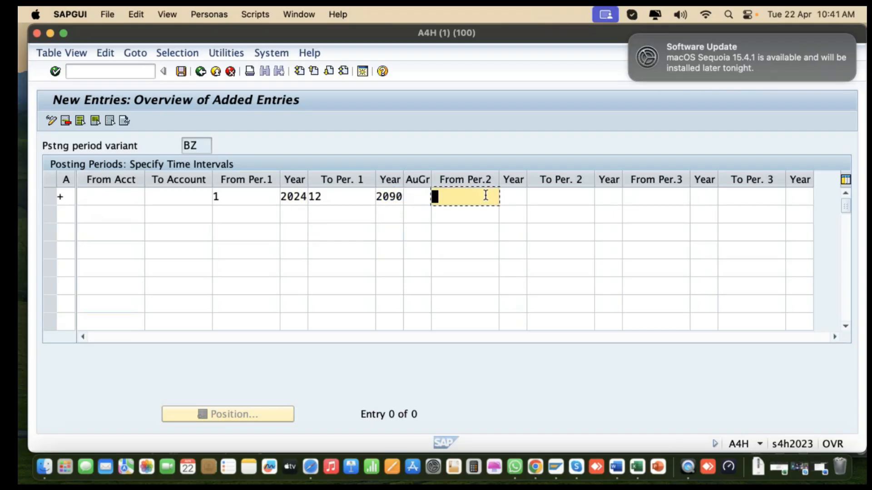
type("1")
left_click(465, 214)
left_click(578, 196)
type("1")
left_click(548, 216)
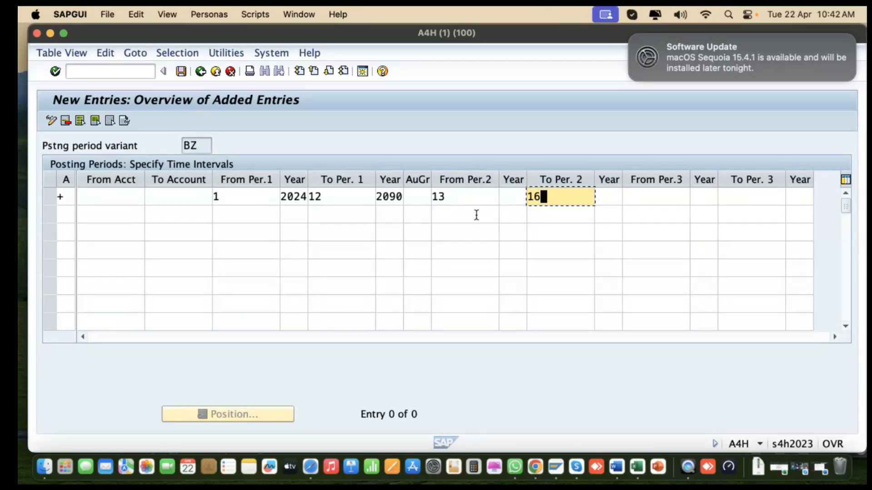
- Set the years of the first row's second interval to 2024 for the start and 2090 for the end
left_click(512, 200)
type("2")
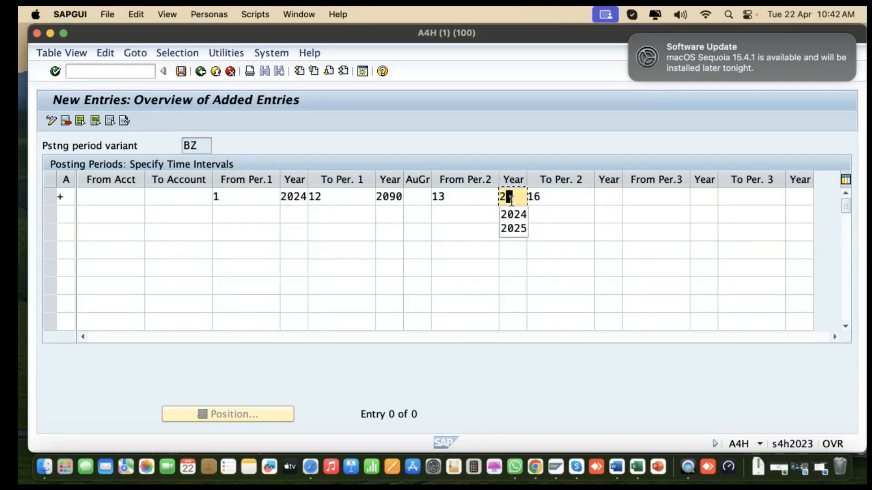
left_click(512, 214)
left_click(608, 196)
type("2")
left_click(608, 215)
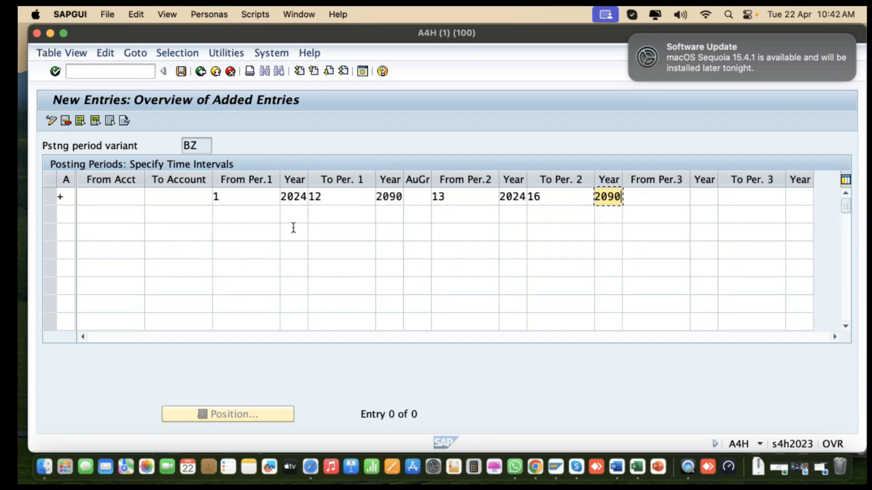
left_click(302, 200)
left_click(393, 196)
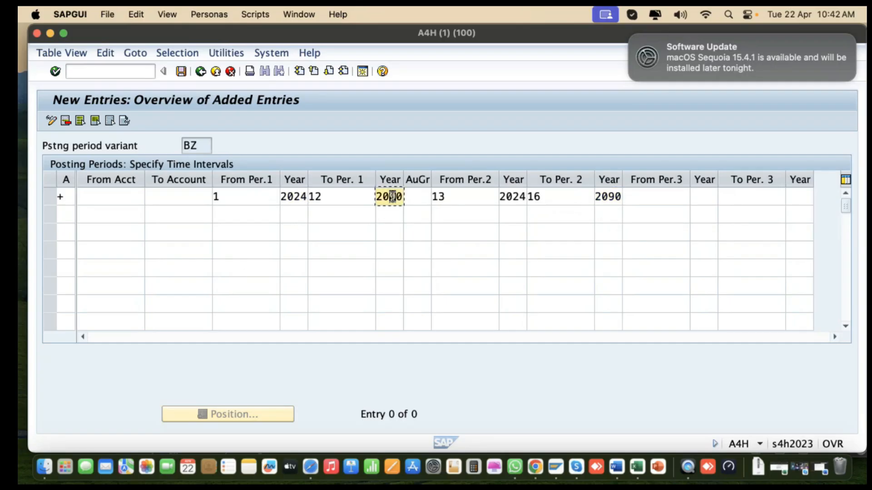
left_click(250, 200)
left_click(356, 201)
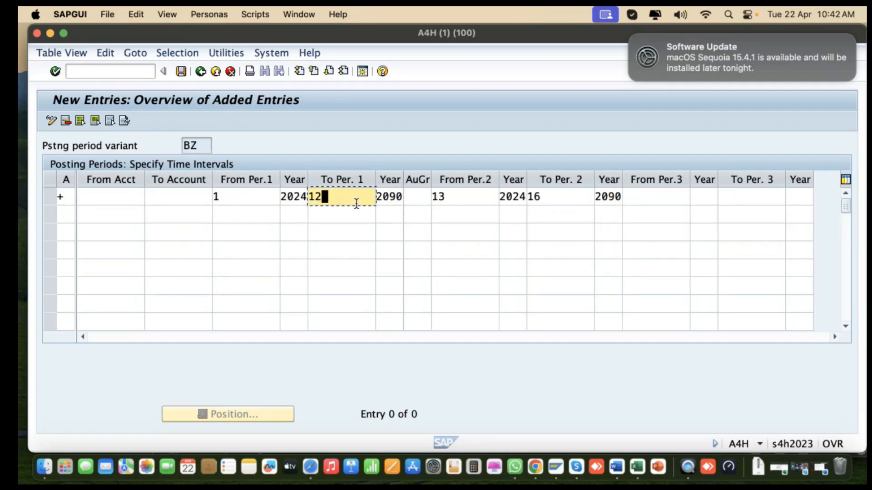
left_click(445, 213)
left_click(570, 196)
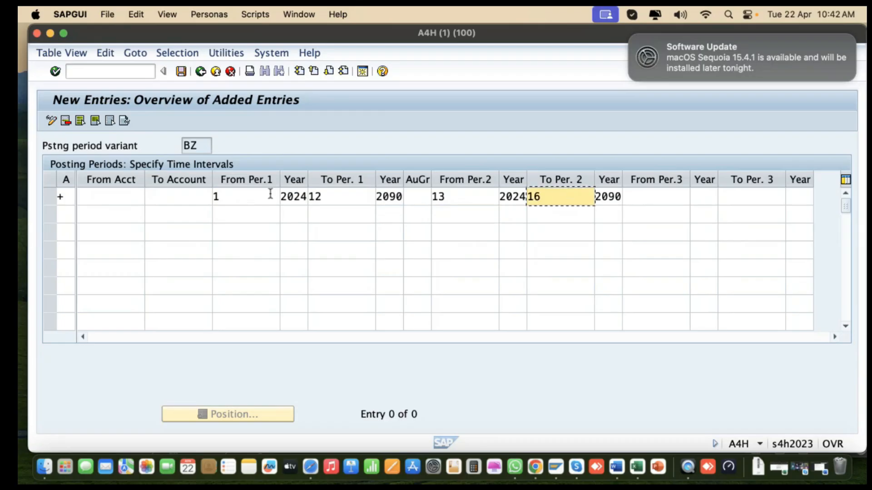
- Set the second row's account type to A for Assets from the possible entries
left_click(68, 213)
left_click(71, 214)
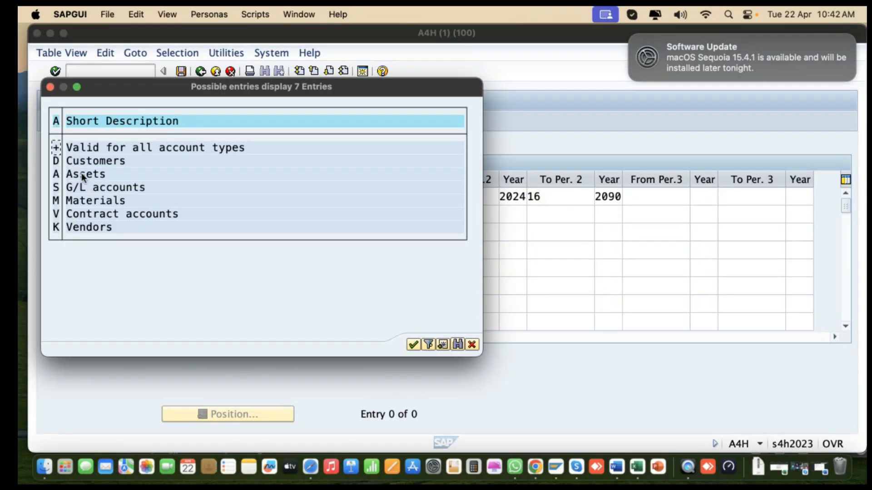
left_click(77, 174)
double_click(54, 174)
- Fill the second row's placeholder account range with xxxxx as From Acct and xxxxx as To Account
left_click(126, 221)
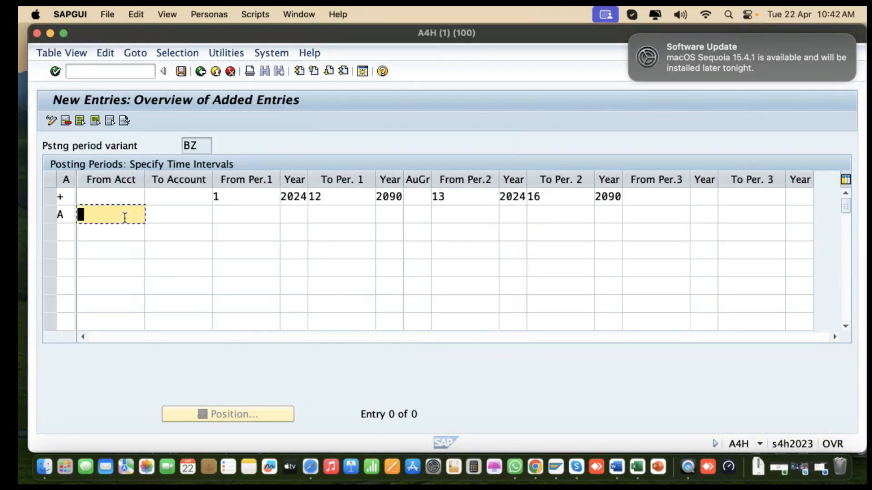
type("xxxx")
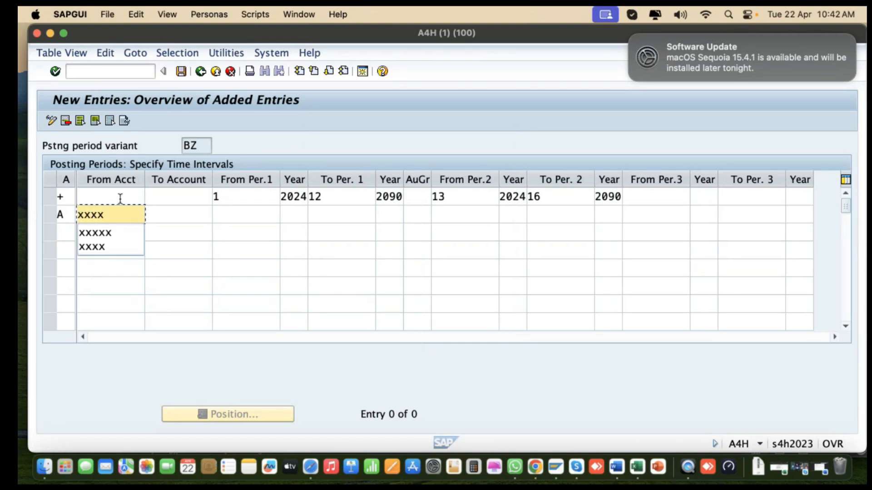
left_click(119, 196)
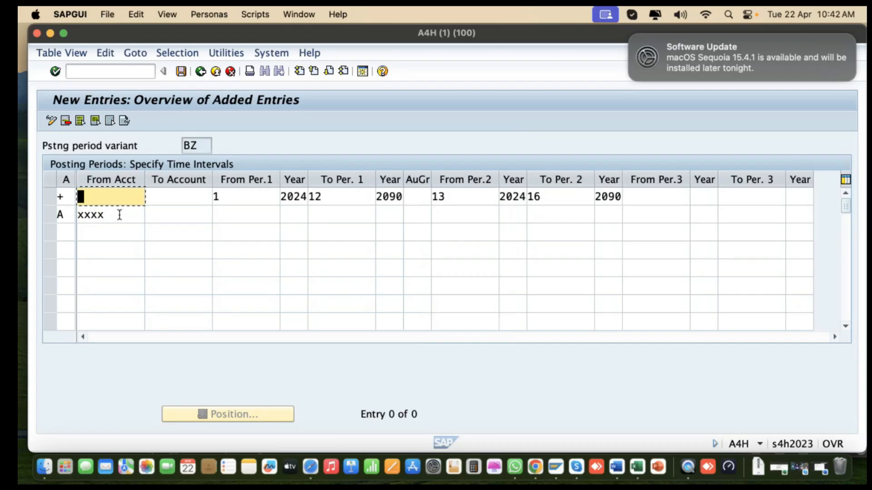
left_click(117, 215)
type("x")
left_click(177, 219)
type("xxxx")
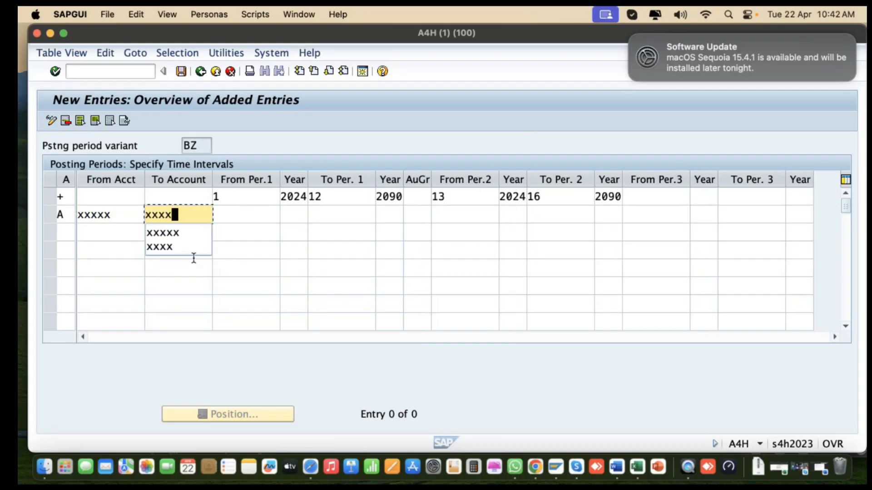
type("x")
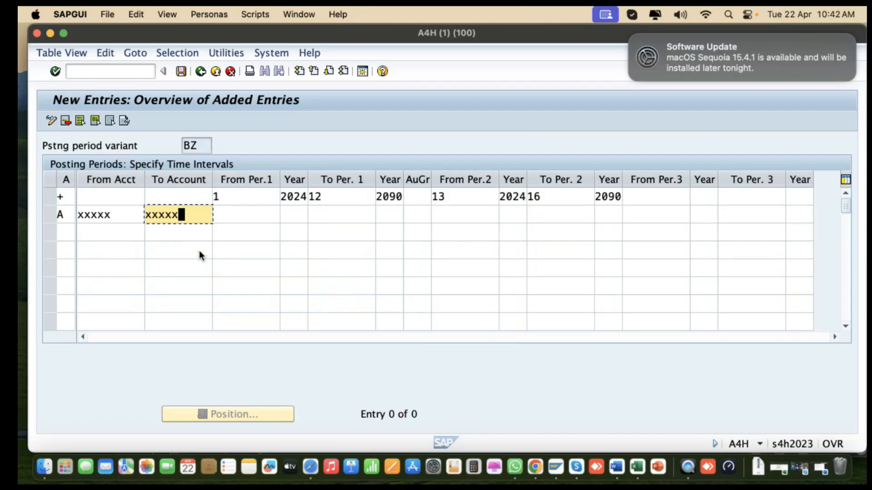
- Set the Assets row's first interval from period 1 of 2024 to period 12 of 2090
left_click(249, 215)
type("1")
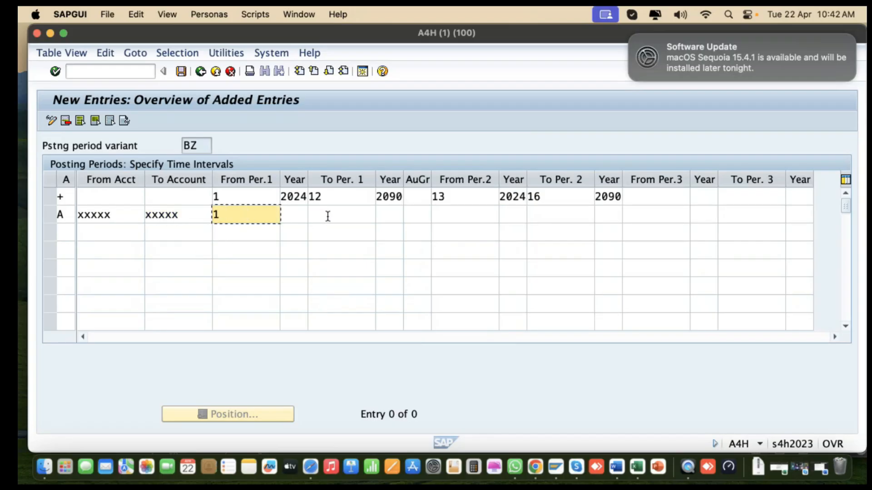
left_click(325, 216)
type("1")
left_click(315, 233)
left_click(290, 214)
type("2")
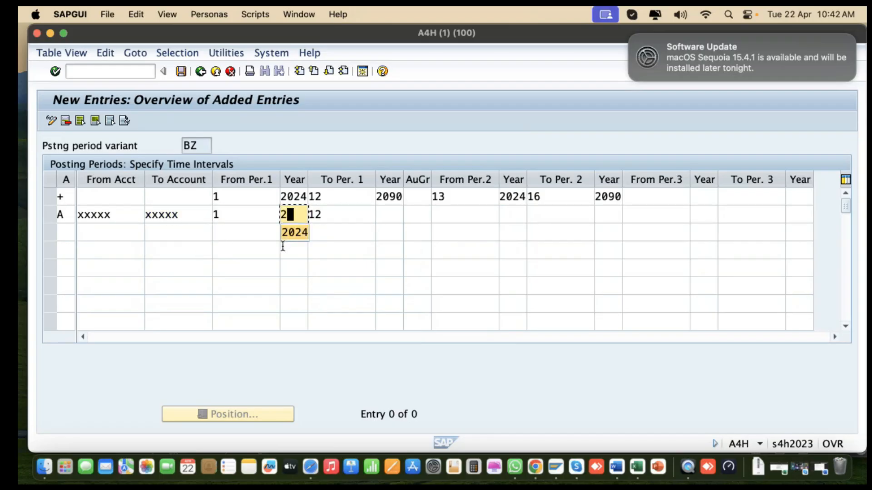
left_click(293, 232)
left_click(394, 217)
type("2")
left_click(391, 233)
- Set the Assets row's second interval from period 13 of 2024 to period 16 of 2090
left_click(435, 215)
type("1")
left_click(445, 232)
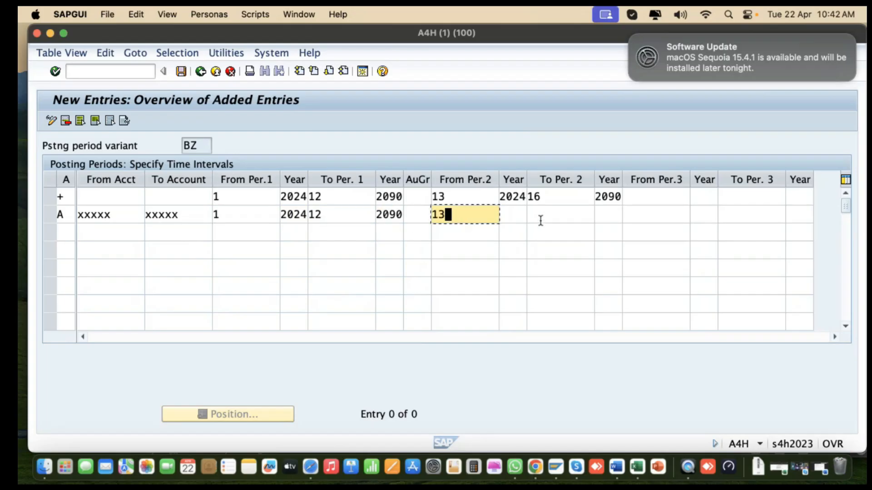
left_click(518, 216)
type("2024")
left_click(507, 233)
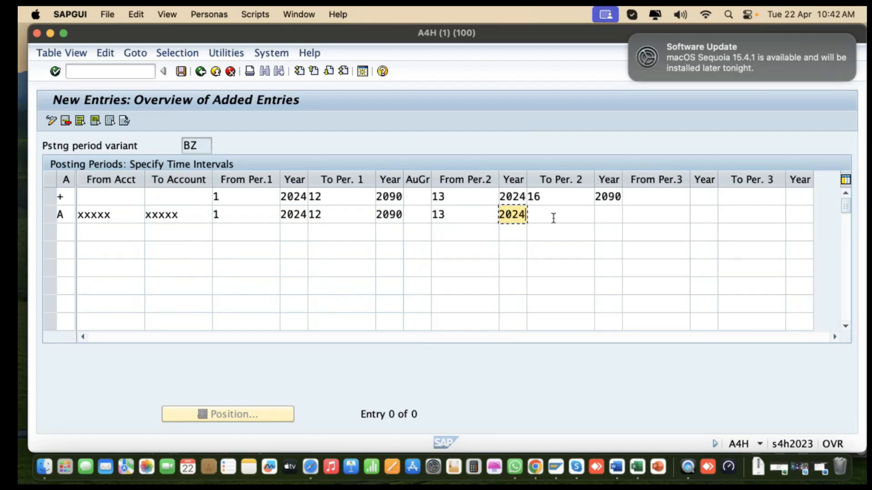
left_click(619, 216)
type("2")
left_click(609, 233)
left_click(540, 209)
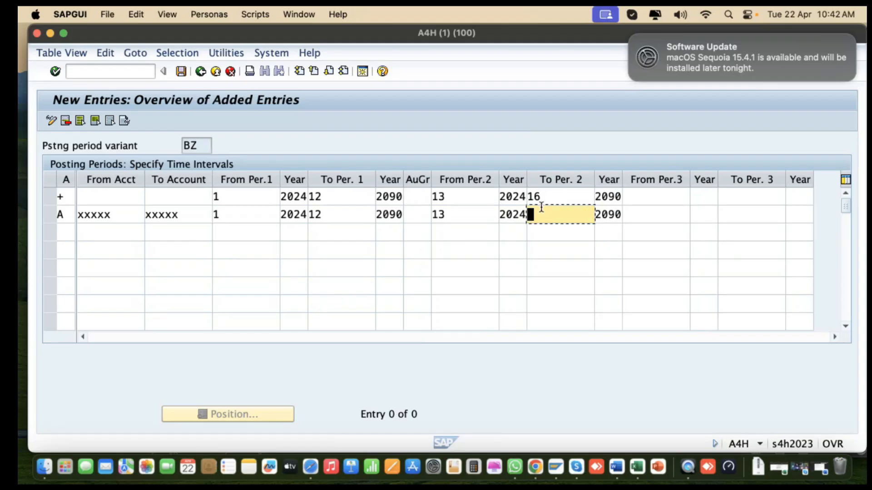
type("1")
left_click(535, 232)
- Save the new entries and create a customizing request with the short description "Define open and cloing posting periods"
left_click(181, 71)
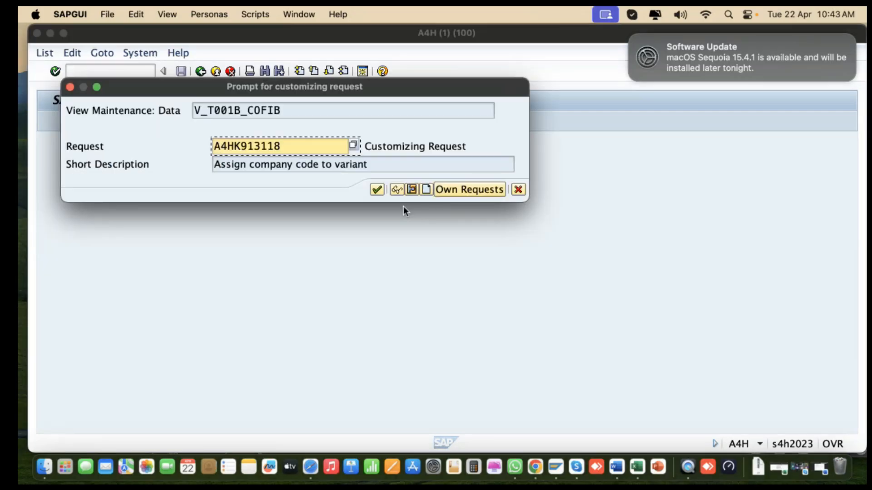
left_click(427, 189)
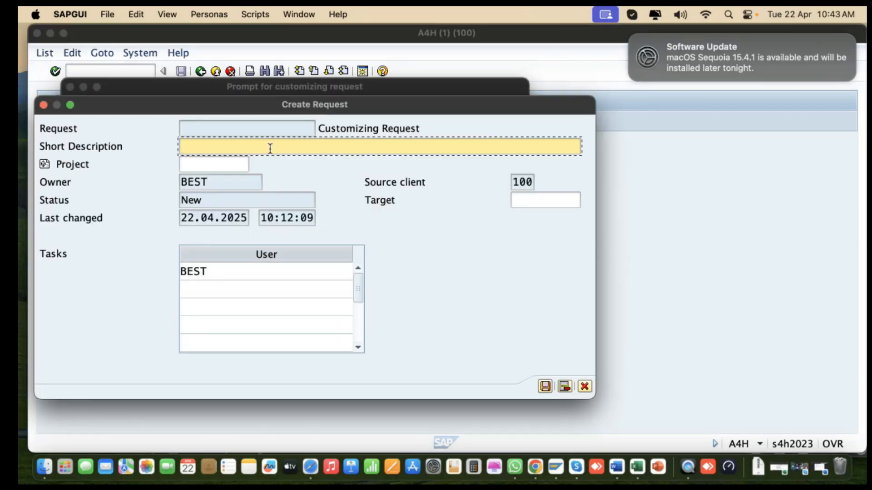
type("Defi")
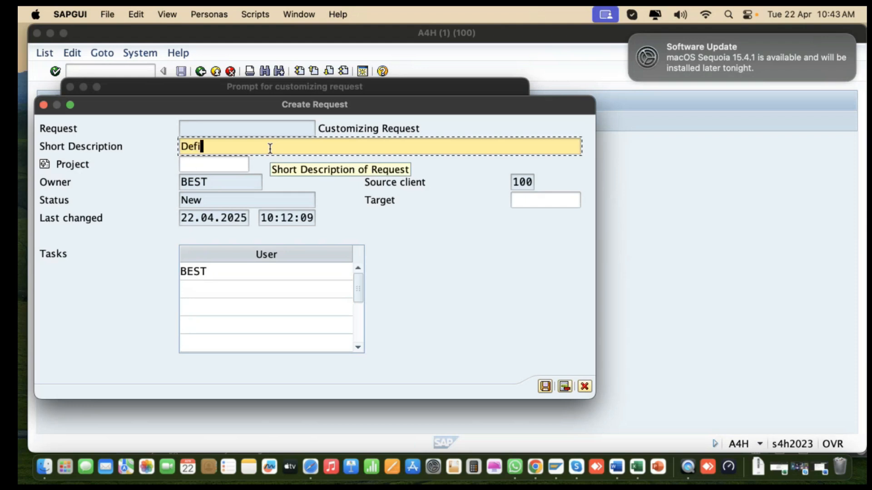
type("ne an")
key("BackSpace")
key("BackSpace")
type("o")
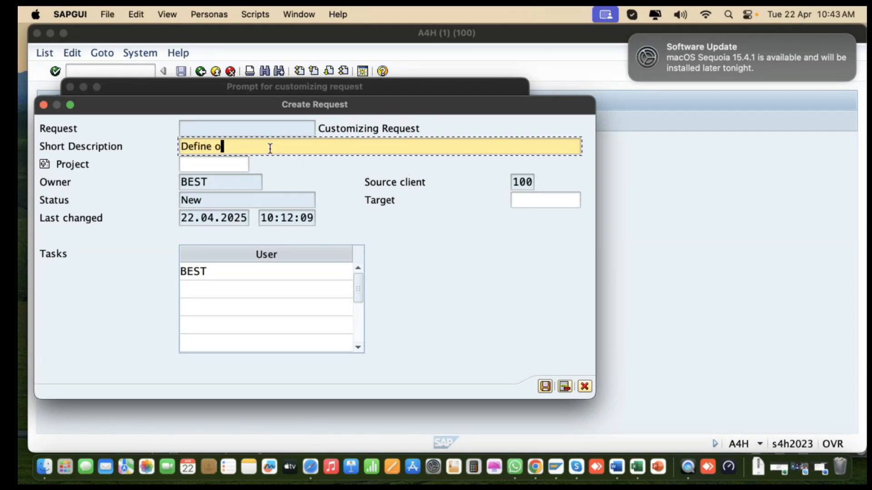
type("pen and clping")
type("po")
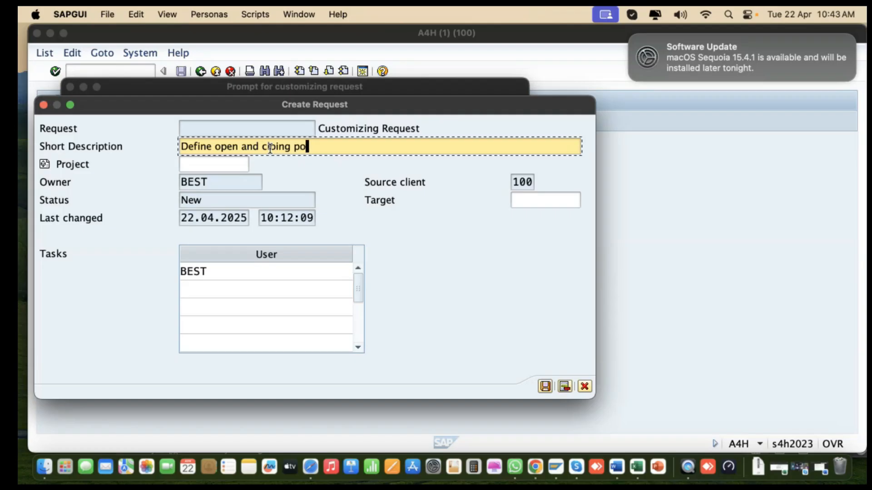
type("sting periods")
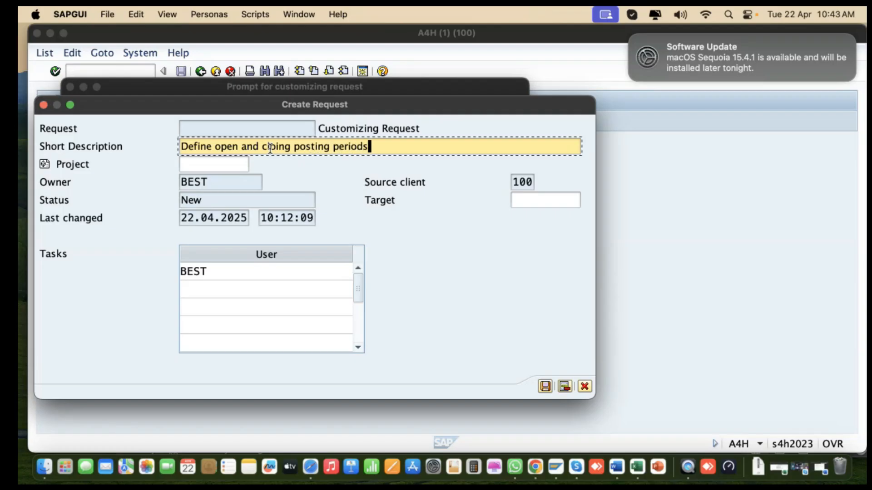
left_click(543, 386)
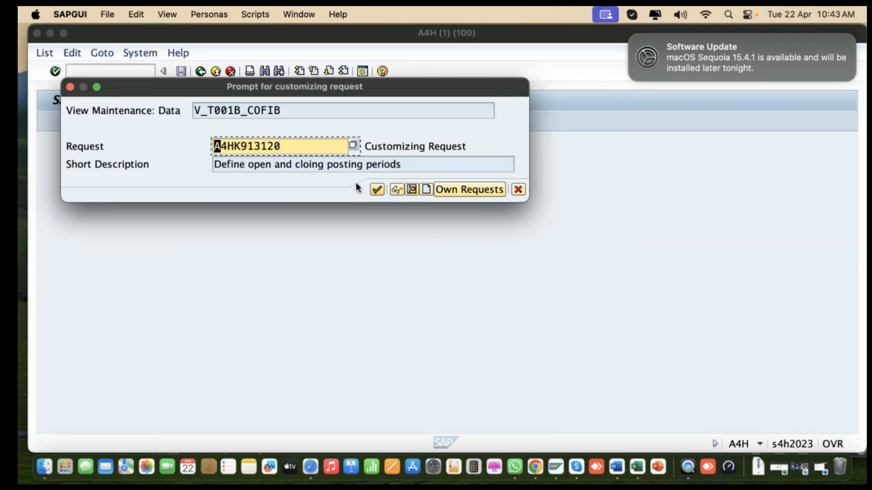
- Copy the new customizing request's number and paste it into cell L25 of the tracking sheet in Excel
left_click_drag(304, 148, 20, 135)
key("super+c")
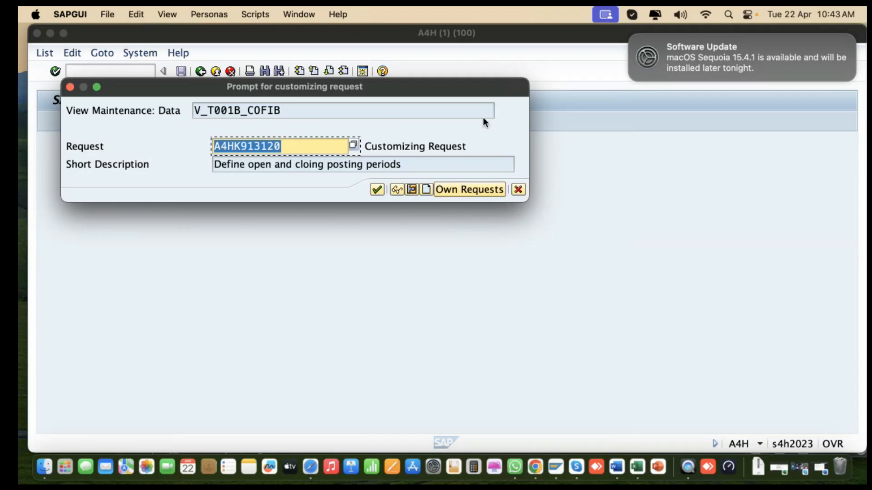
left_click_drag(531, 37, 337, 38)
left_click(753, 271)
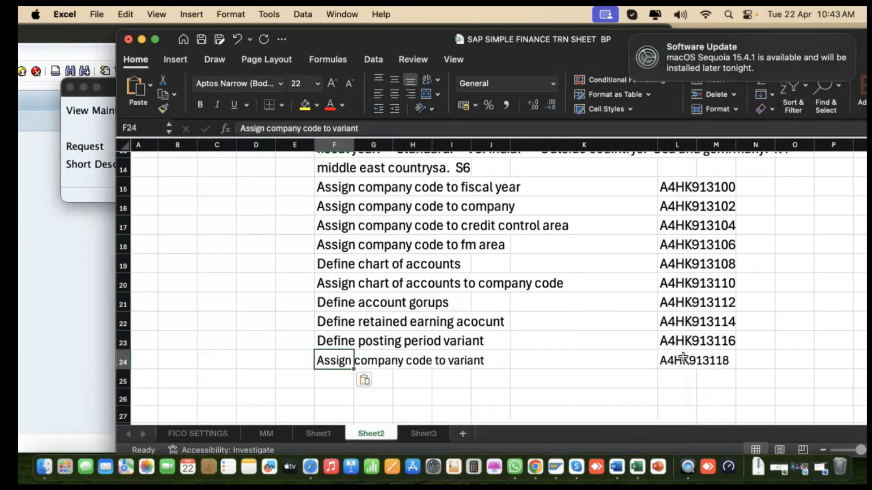
left_click(671, 373)
key("super+v")
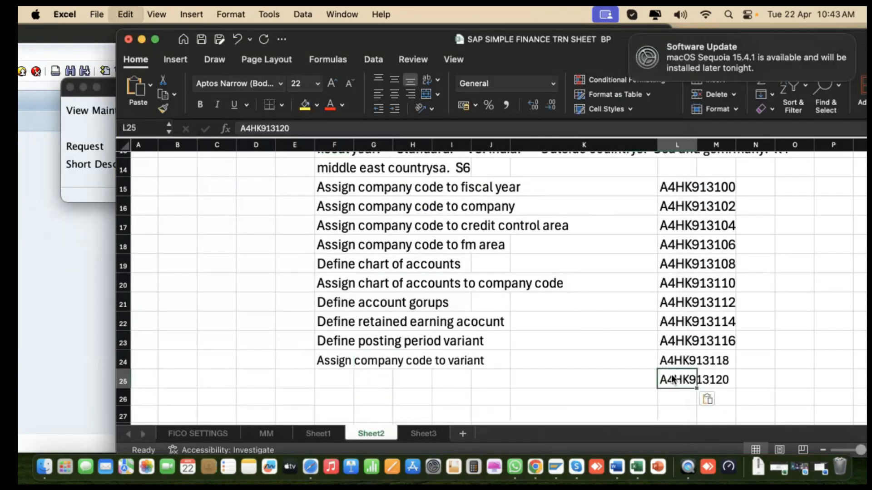
- Copy the request's short description from SAP and paste it into cell F25 of the Excel tracking sheet
left_click(91, 287)
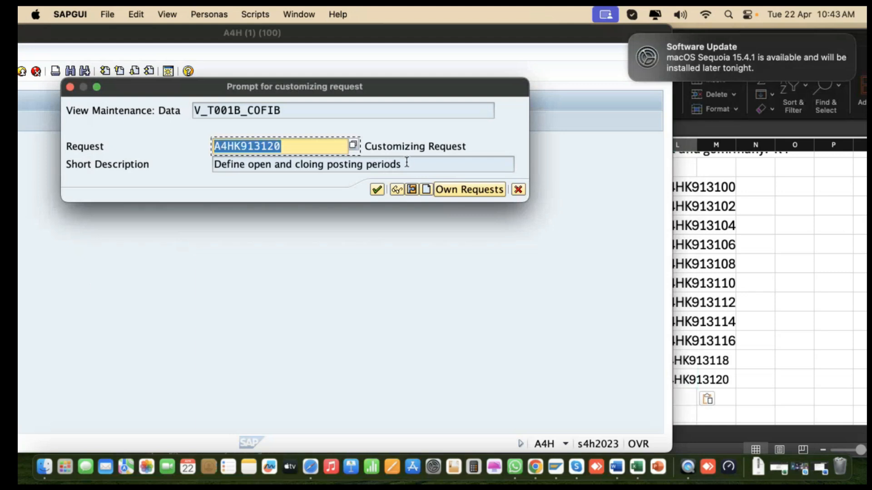
left_click_drag(407, 163, 117, 157)
left_click(804, 231)
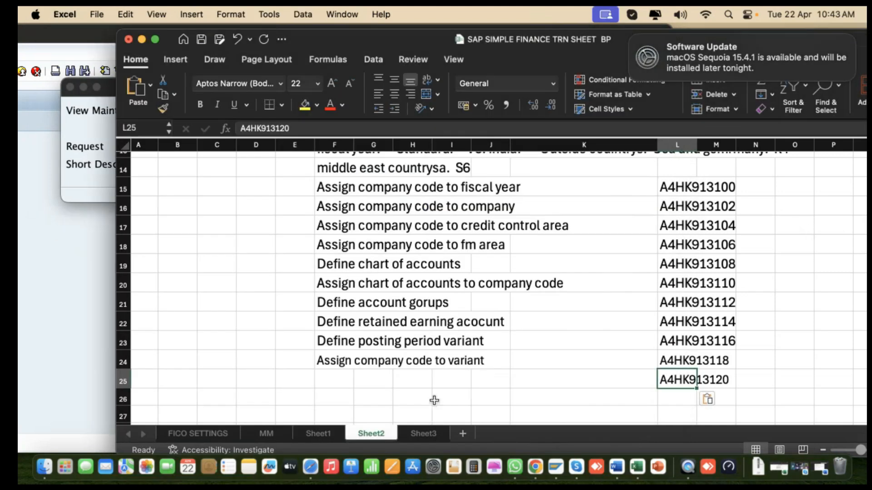
left_click(339, 382)
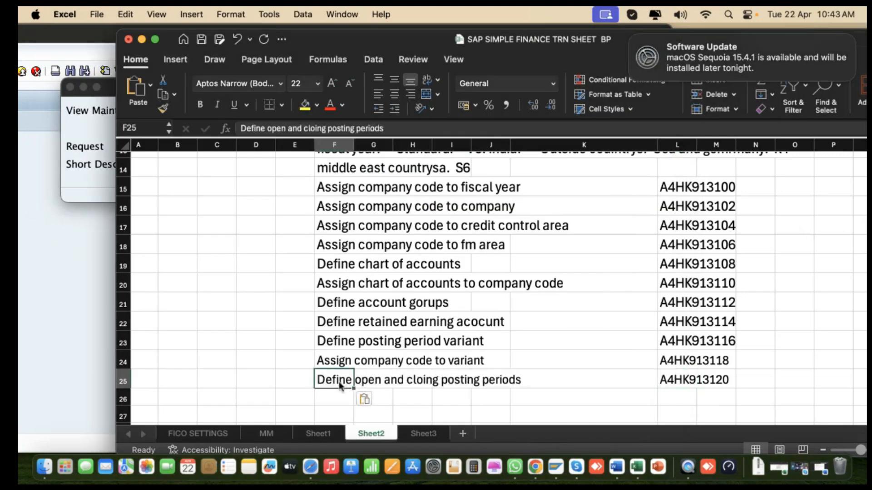
- Return to SAP, confirm the customizing request to finish saving the entries, and enlarge the window to show the whole table
left_click(97, 341)
left_click(377, 189)
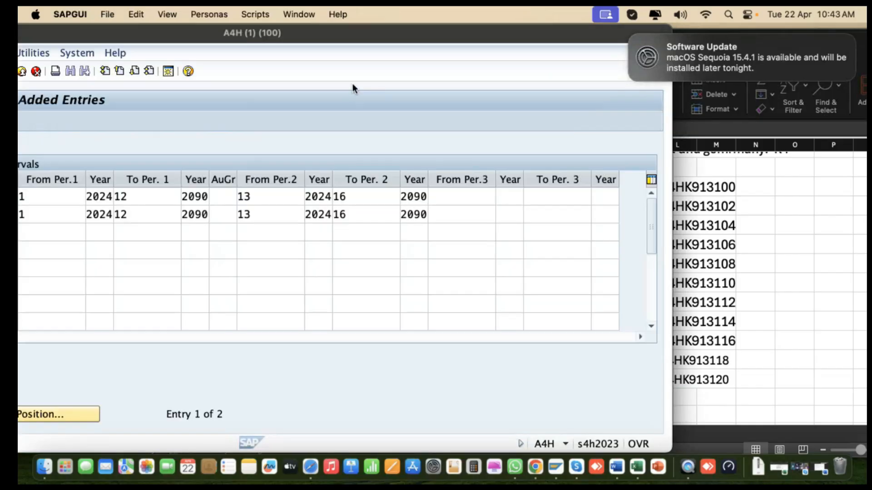
double_click(407, 33)
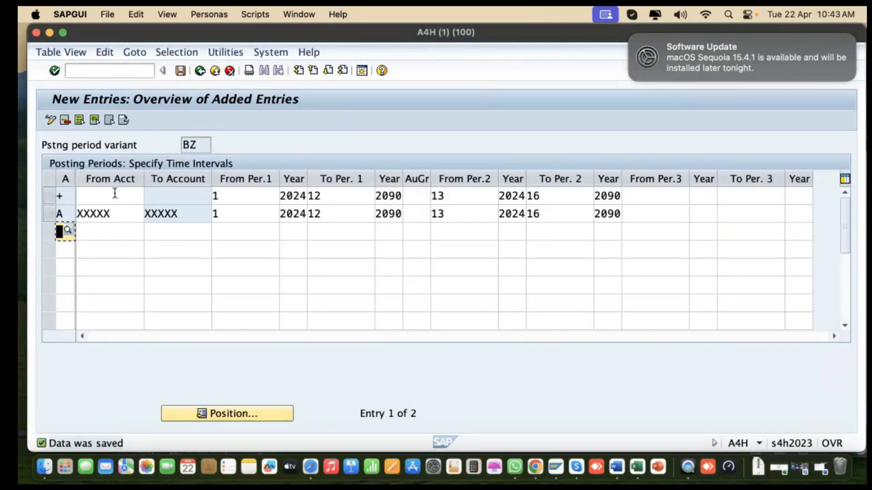
- Examine the account ranges of the + and Assets rows and the years of the Assets row's first interval
left_click(113, 195)
left_click(194, 193)
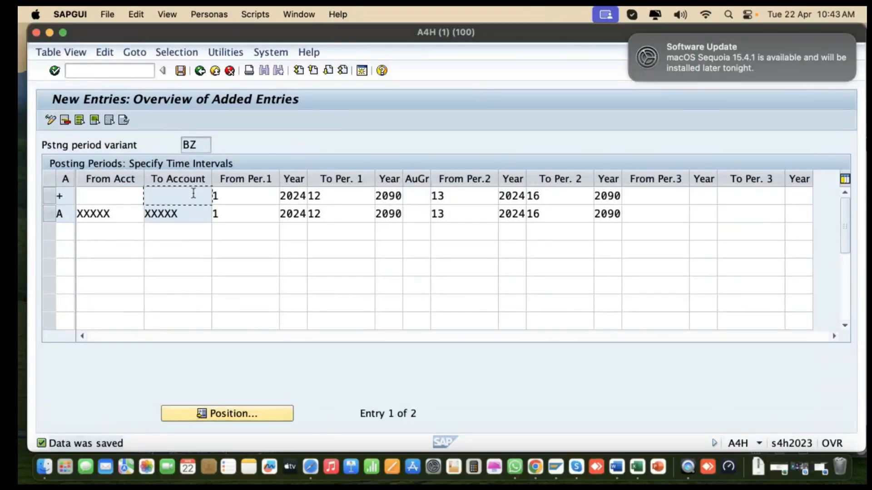
left_click(117, 197)
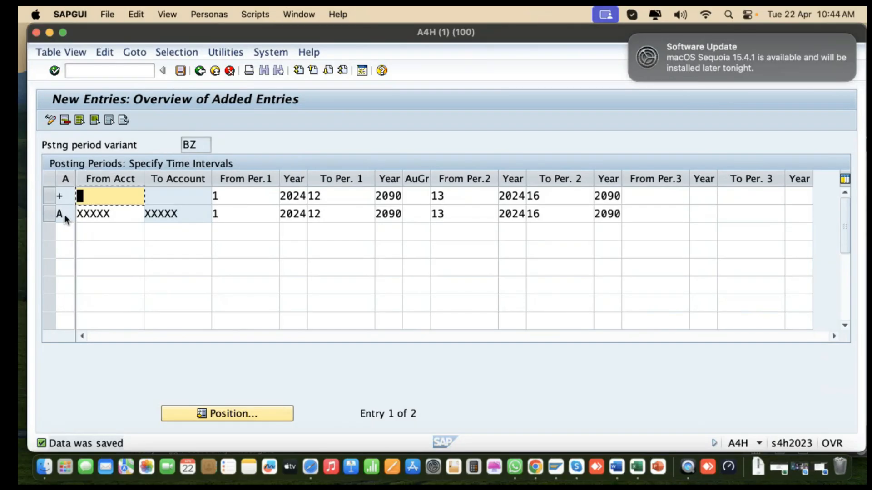
left_click(107, 214)
left_click_drag(107, 214, 72, 214)
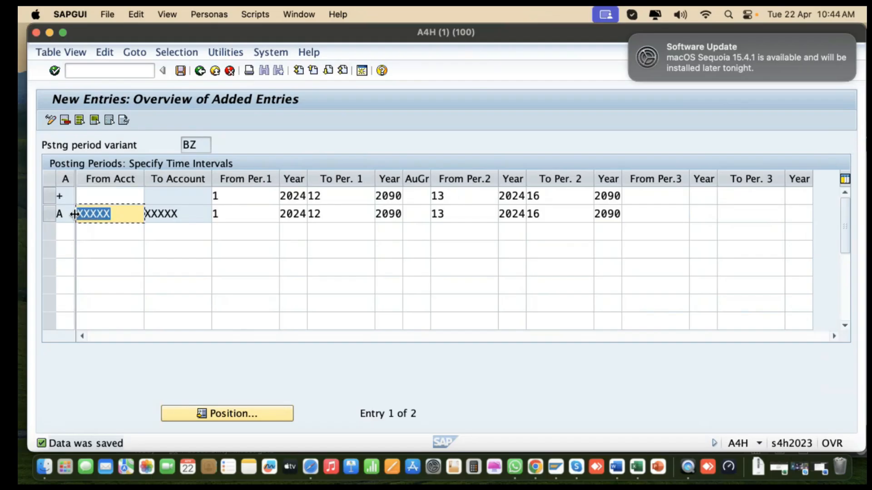
left_click(182, 213)
left_click_drag(182, 212, 126, 213)
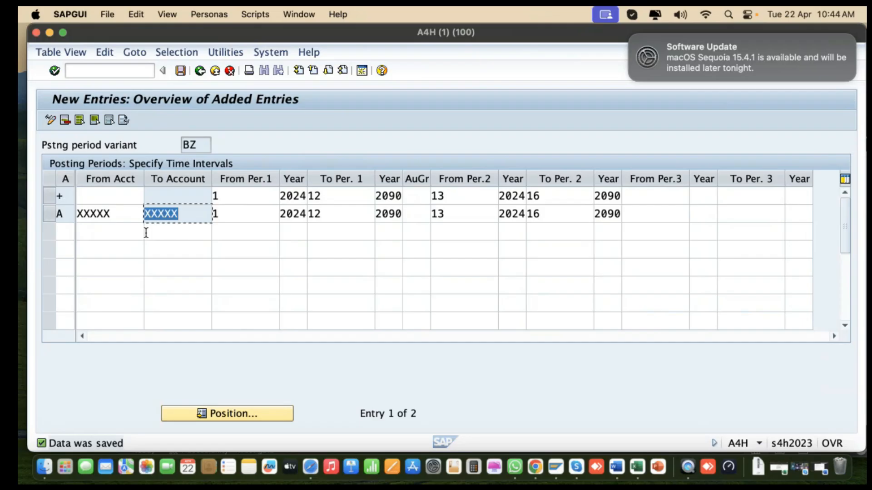
left_click(127, 216)
left_click(164, 215)
left_click(119, 211)
left_click(178, 213)
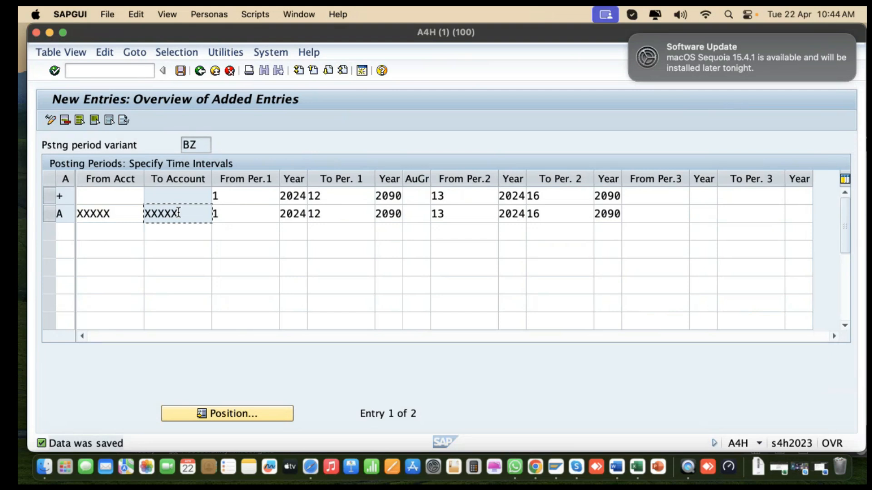
left_click(130, 216)
left_click(188, 213)
left_click(296, 214)
left_click(389, 214)
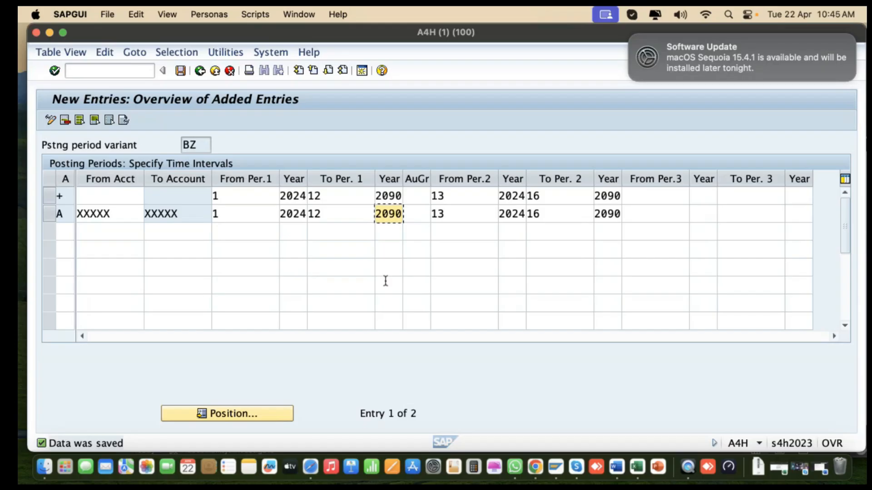
left_click(294, 214)
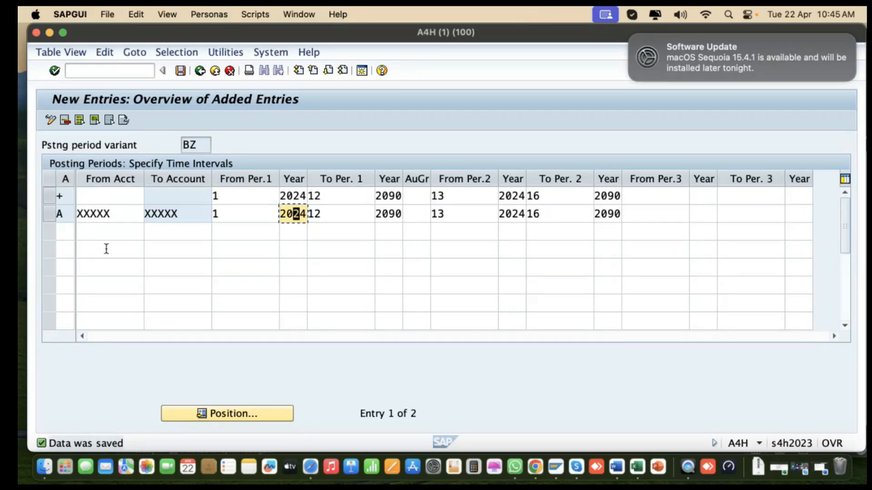
- Start a third row with account type D for Customers and the placeholder account range xxxxx to xxxxx
left_click(65, 231)
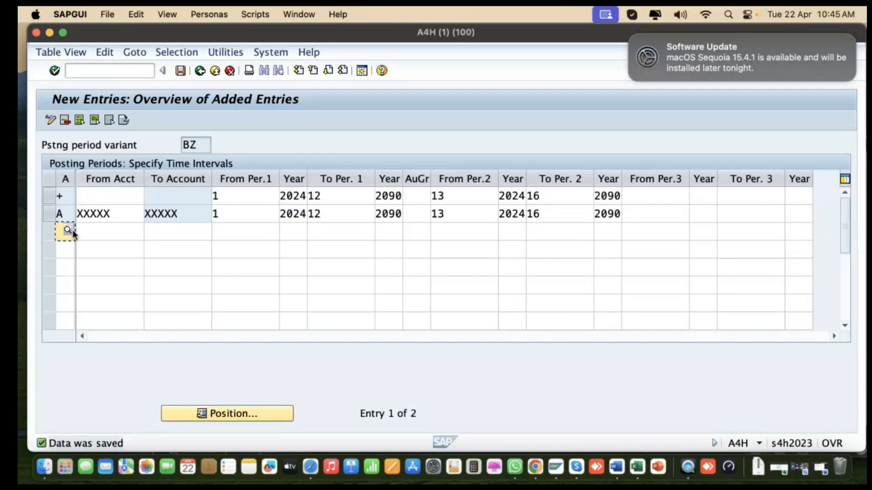
left_click(68, 231)
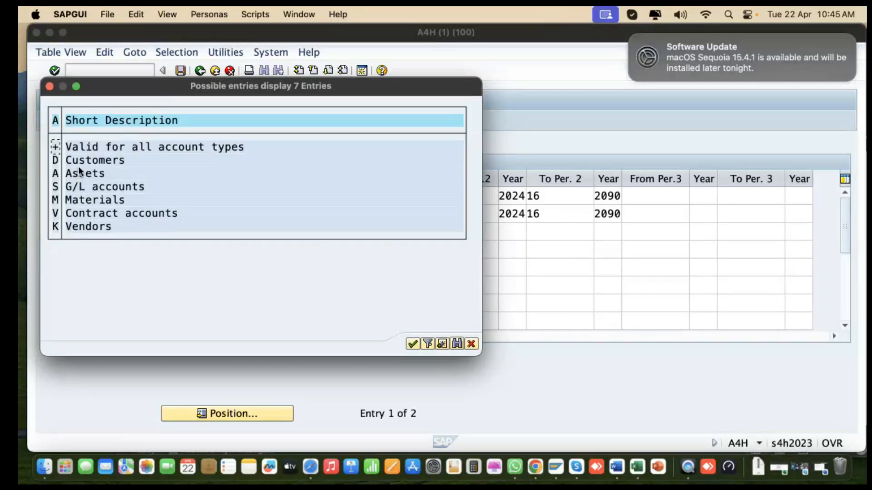
double_click(85, 159)
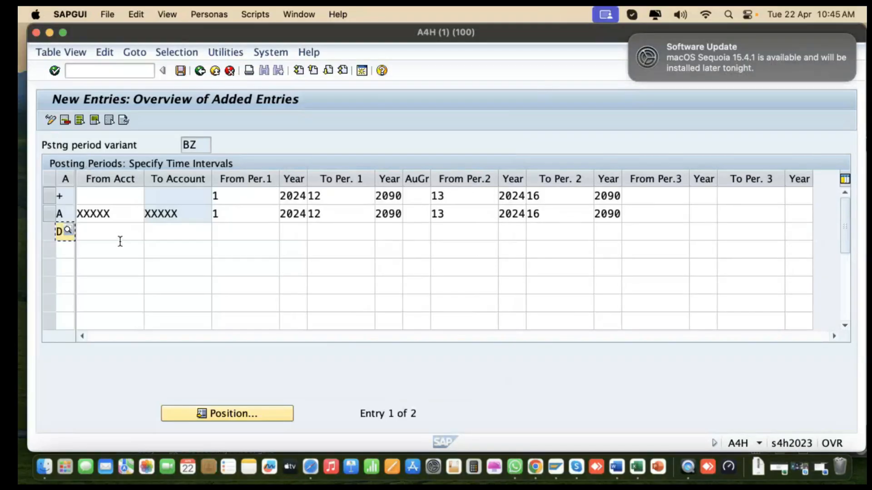
left_click(119, 237)
type("xxxx")
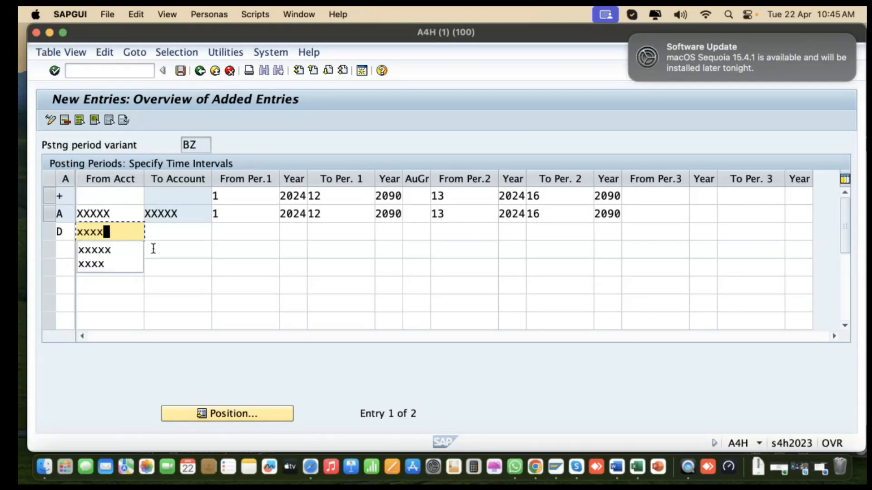
type("x")
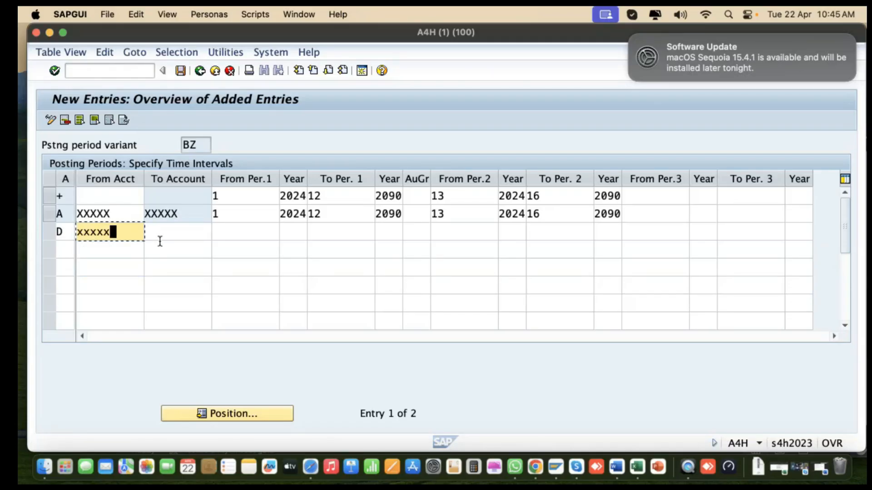
left_click(163, 231)
type("xxxxx")
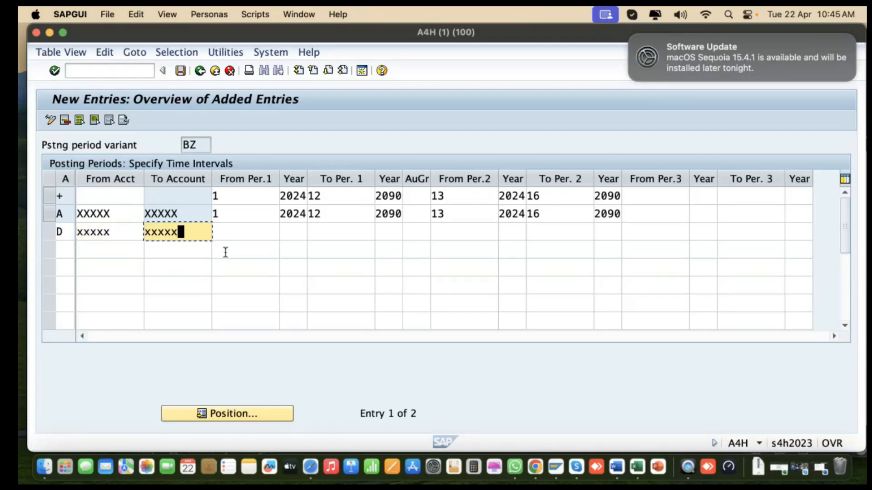
- Set the Customers row's first interval from period 1 of 2024 to period 12 of 2090
left_click(239, 234)
type("1")
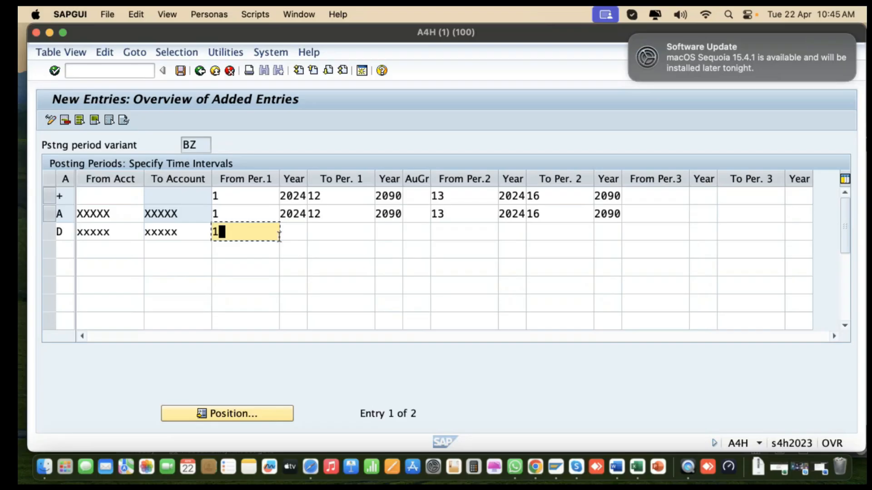
left_click(308, 232)
type("1")
left_click(325, 244)
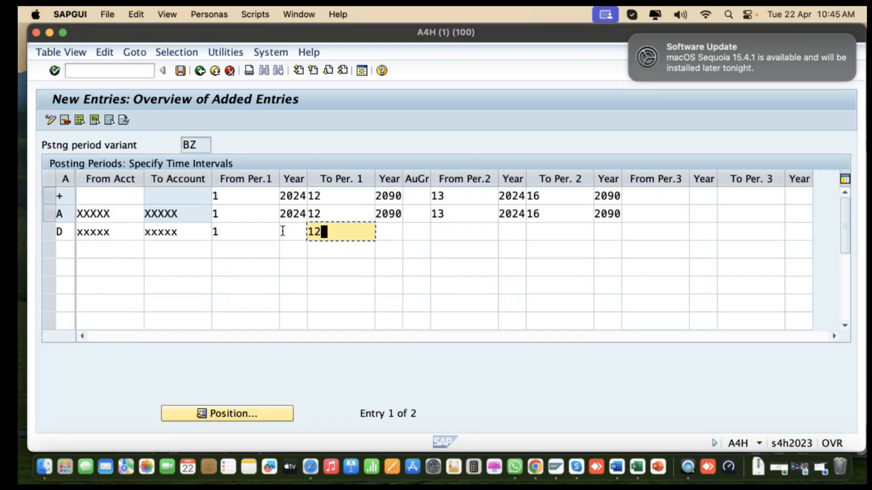
left_click(295, 234)
type("2")
left_click(292, 250)
left_click(388, 232)
type("2")
left_click(391, 249)
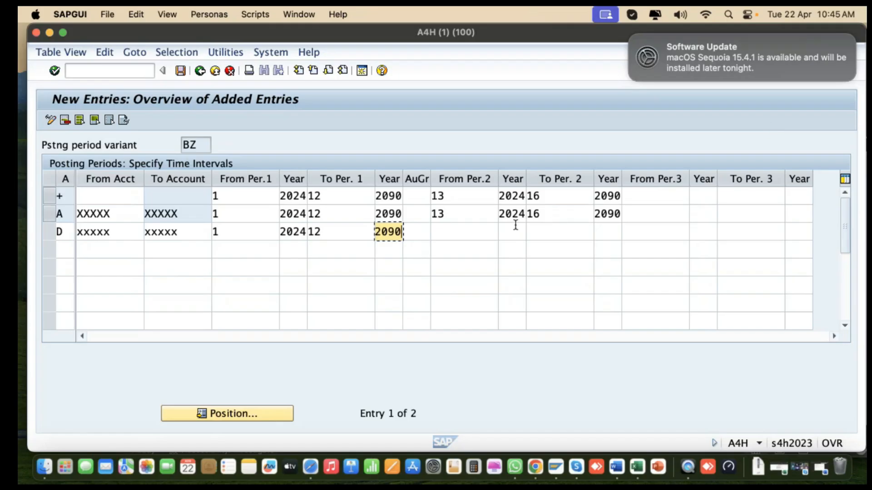
- Set the Customers row's second interval from period 13 of 2024 to period 16 of 2090
left_click(455, 232)
type("1")
left_click(443, 251)
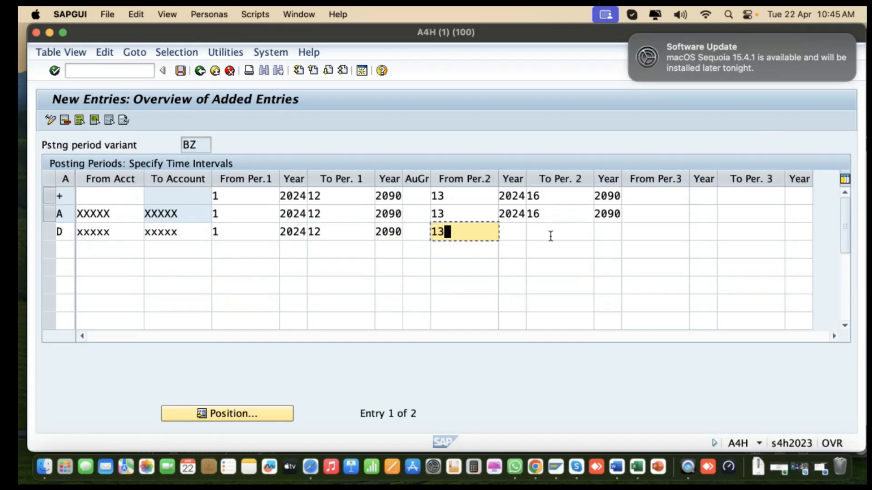
left_click(550, 234)
type("1")
left_click(544, 251)
left_click(511, 232)
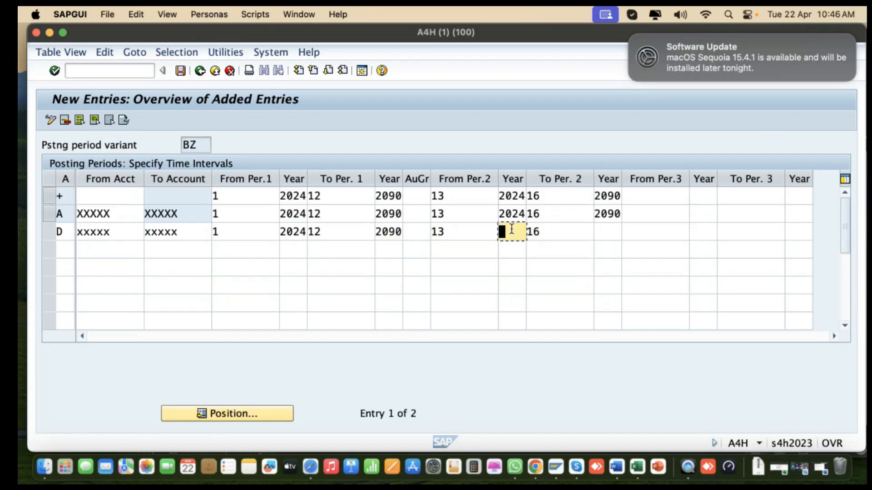
type("2")
left_click(513, 249)
left_click(609, 232)
type("2")
left_click(610, 249)
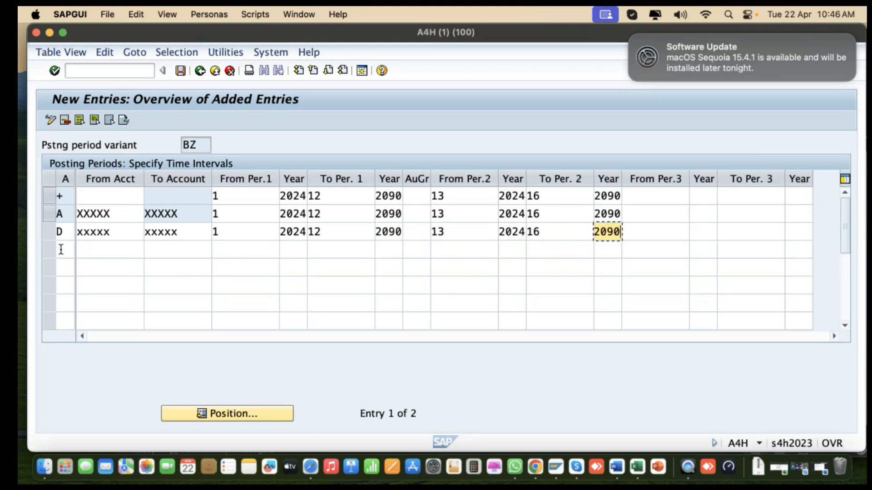
- Start a fourth row with account type K for Vendors and the placeholder account range xxxxx to xxxxx
left_click(63, 250)
left_click(73, 251)
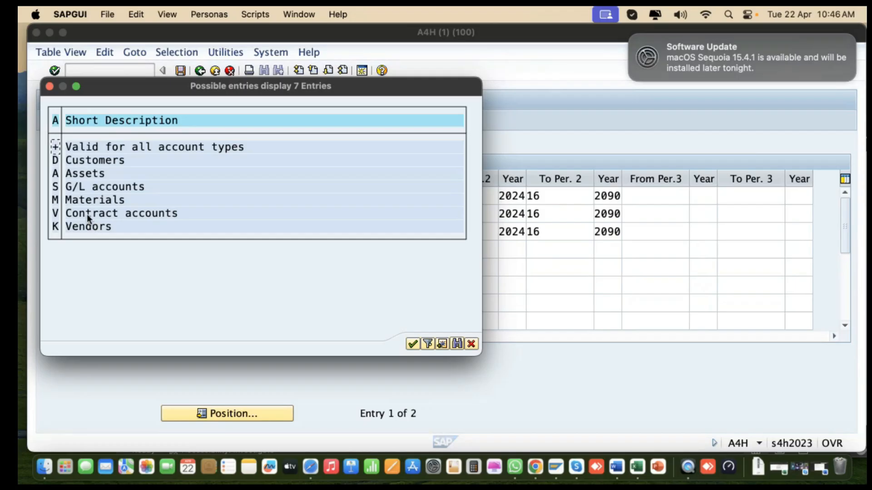
double_click(74, 225)
left_click(104, 254)
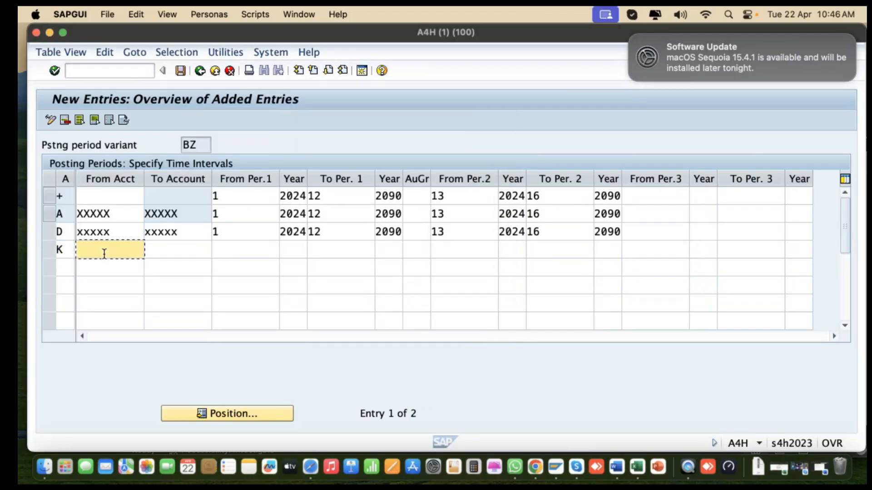
type("xxxxx")
left_click(196, 246)
type("xxxxx")
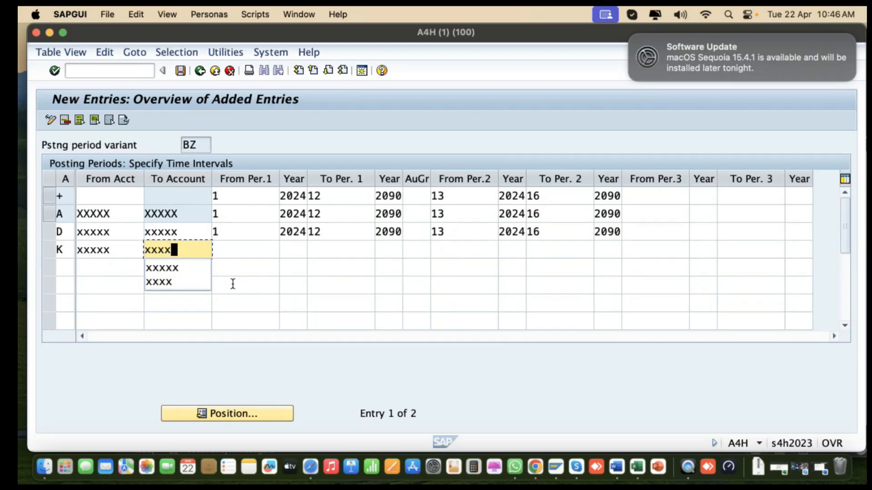
- Set the Vendors row's first interval from period 1 of 2024 to period 12 of 2090
left_click(241, 253)
type("1")
left_click(317, 249)
type("1")
left_click(316, 268)
left_click(294, 249)
type("2")
left_click(292, 268)
left_click(381, 249)
type("2")
left_click(387, 270)
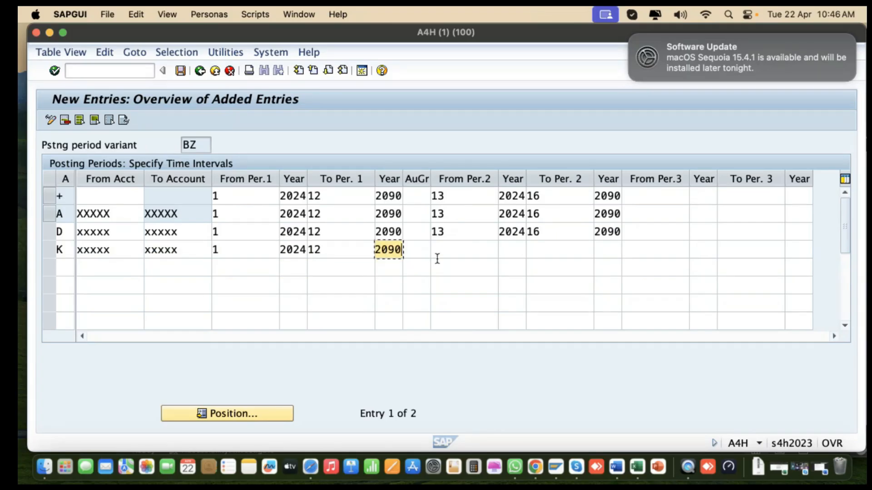
- Set the Vendors row's second interval from period 13 of 2024 to period 16 of 2090
left_click(439, 249)
type("1")
left_click(450, 270)
left_click(535, 249)
type("1")
left_click(549, 268)
left_click(507, 250)
type("2")
left_click(513, 268)
left_click(596, 250)
type("2")
left_click(605, 267)
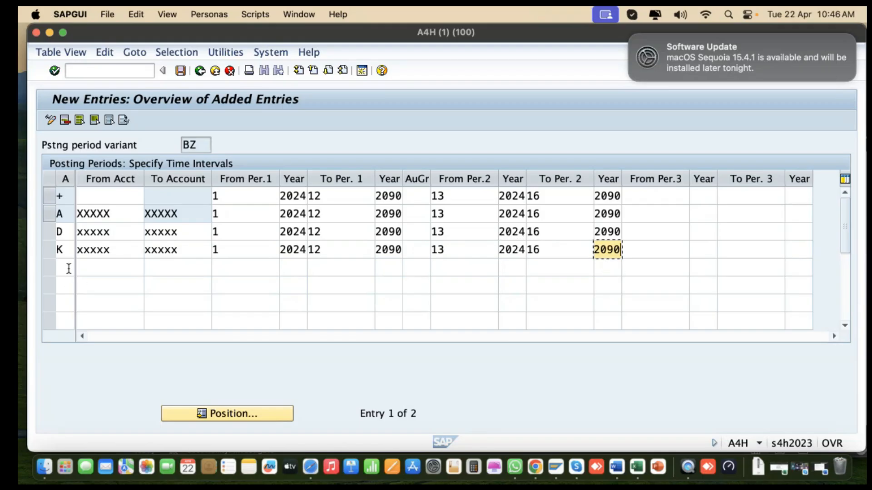
- Start a fifth row with account type M for Materials and the placeholder account range xxxxx to xxxxx
left_click(67, 268)
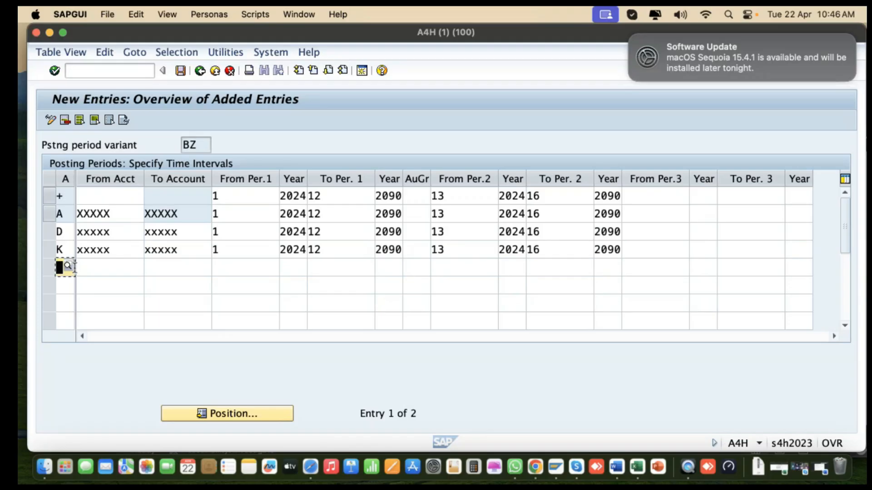
left_click(71, 267)
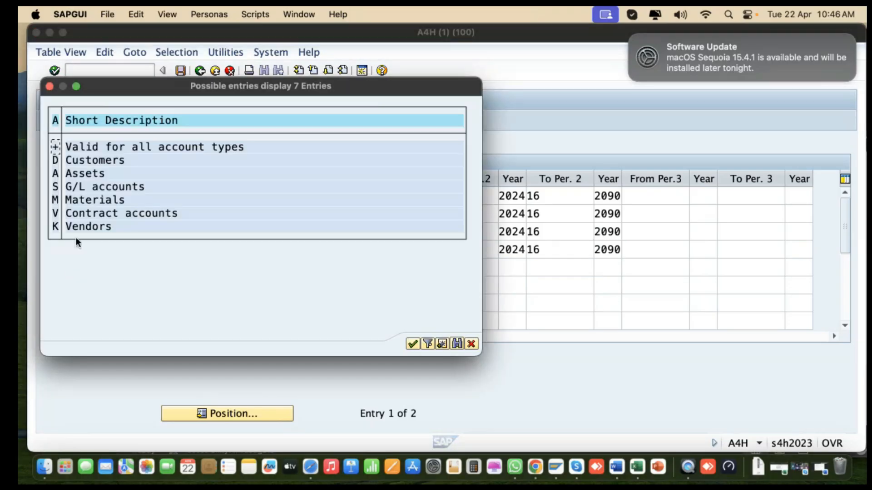
double_click(83, 200)
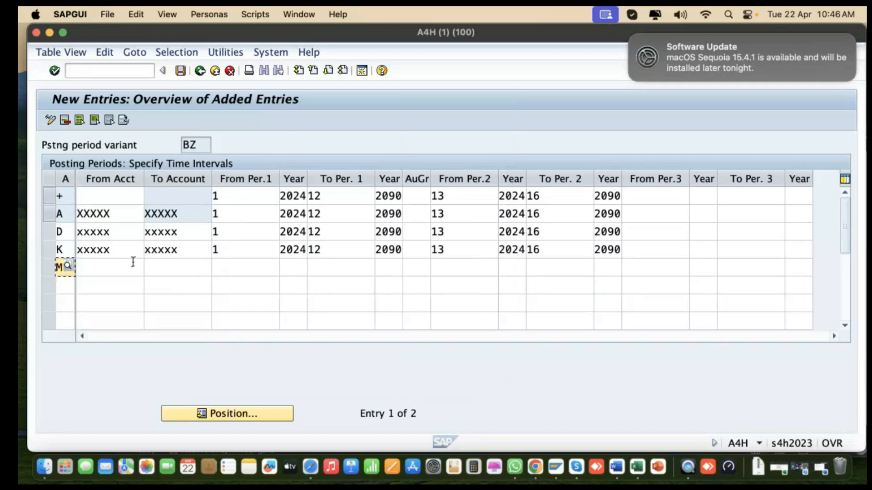
left_click(133, 262)
type("xxx")
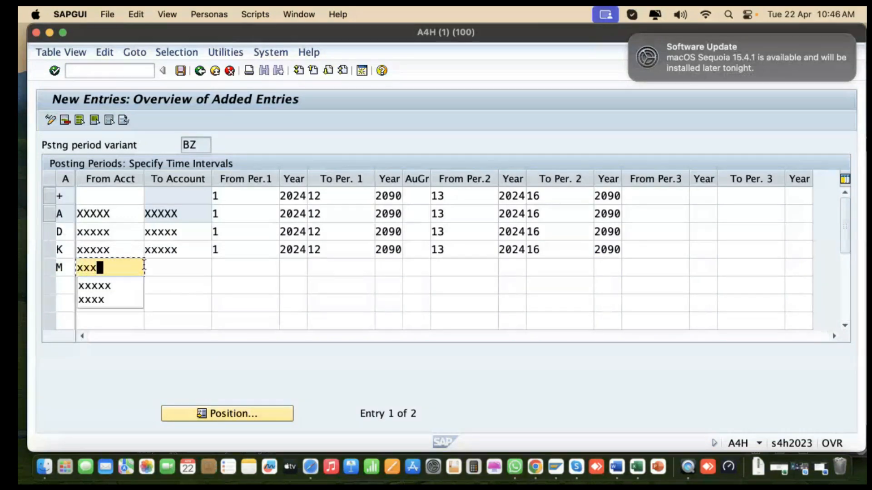
type("xx")
key("Tab")
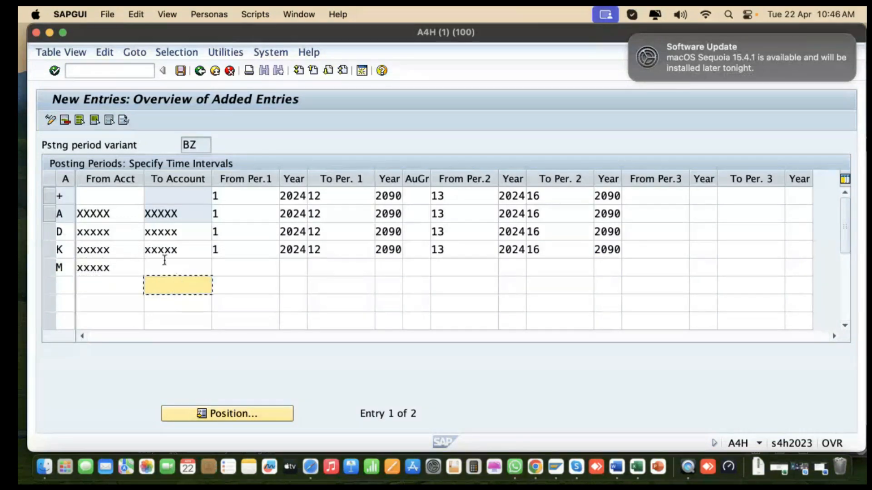
type("xxxxx")
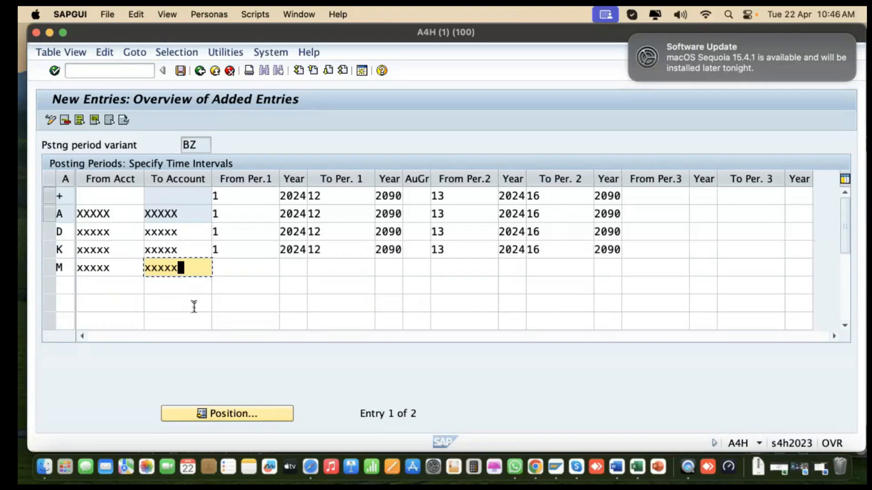
- Set the Materials row's first interval from period 1 of 2024 to period 12 of 2090
key("Tab")
type("1")
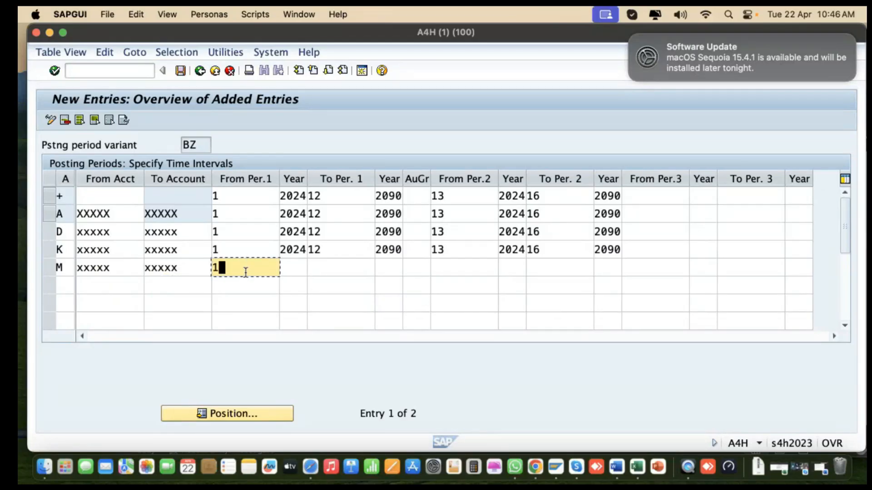
left_click(317, 268)
type("1")
left_click(317, 286)
left_click(285, 268)
type("2")
left_click(288, 286)
left_click(386, 268)
type("2")
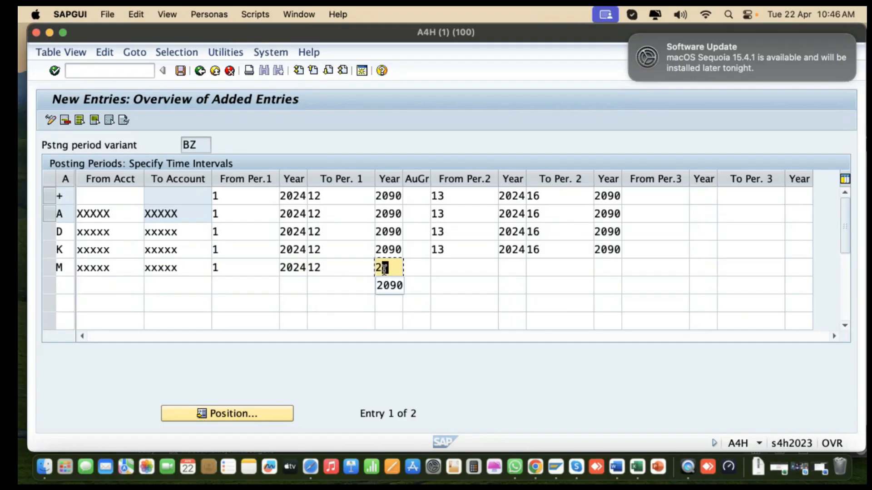
left_click(386, 284)
- Set the Materials row's second interval from period 13 of 2024 to period 16 of 2090
left_click(482, 268)
type("1")
left_click(461, 285)
left_click(538, 268)
type("1")
left_click(537, 286)
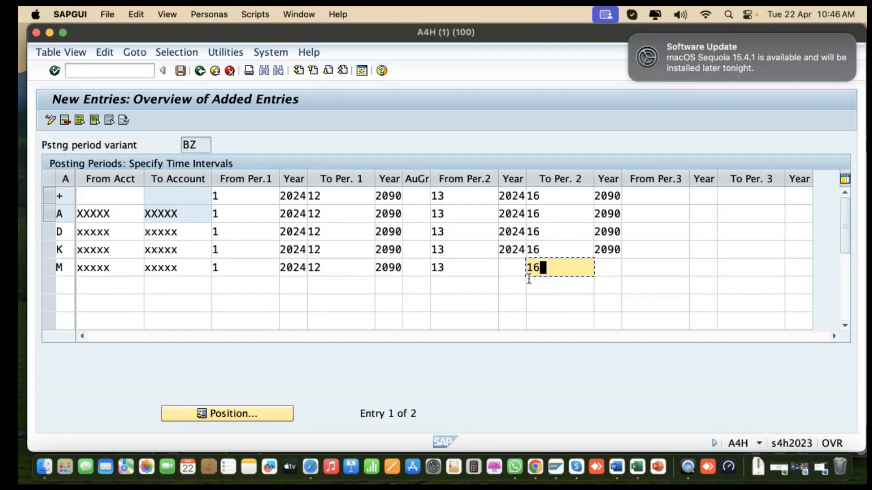
left_click(518, 269)
type("2")
left_click(514, 285)
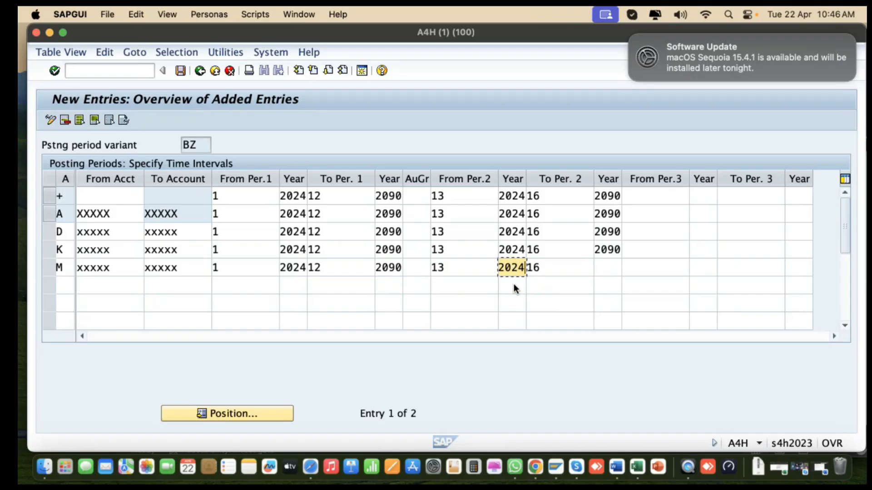
left_click(606, 268)
type("2")
left_click(609, 285)
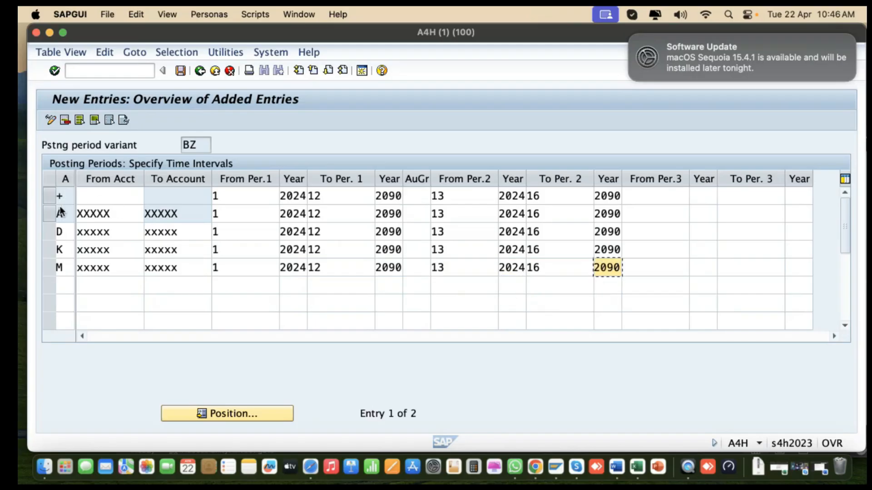
- Start a sixth row with account type S for G/L accounts and the account range xxxxx to xxxx
left_click(69, 285)
left_click(68, 284)
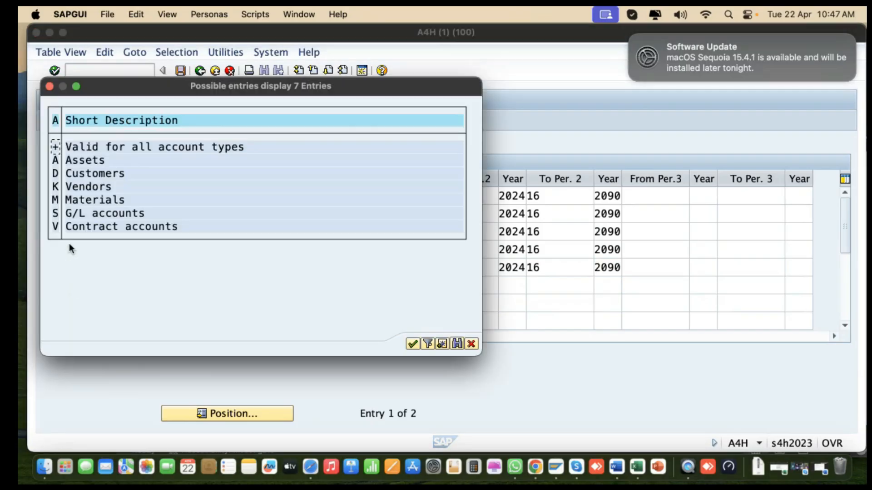
double_click(71, 213)
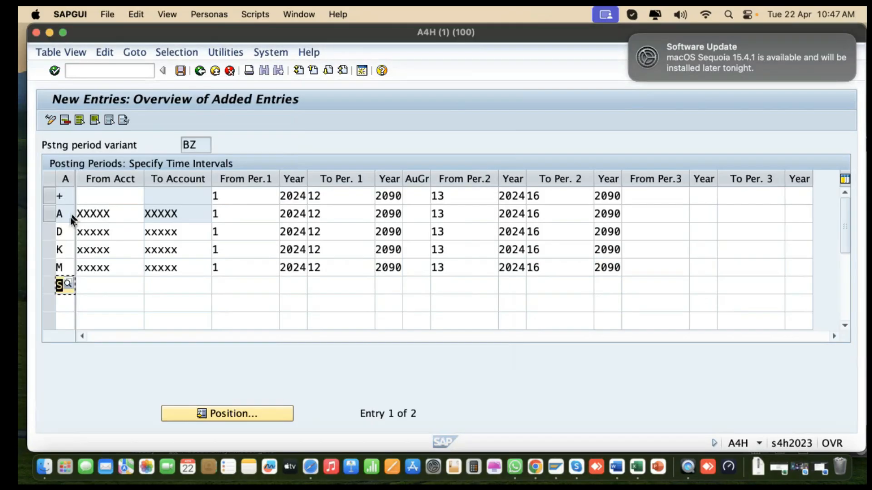
left_click(112, 286)
type("xxxxx")
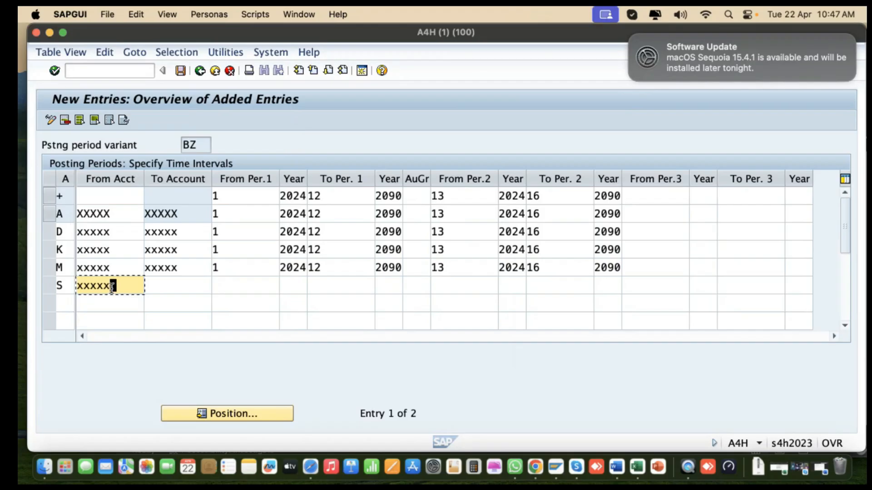
left_click(184, 287)
type("xxxx")
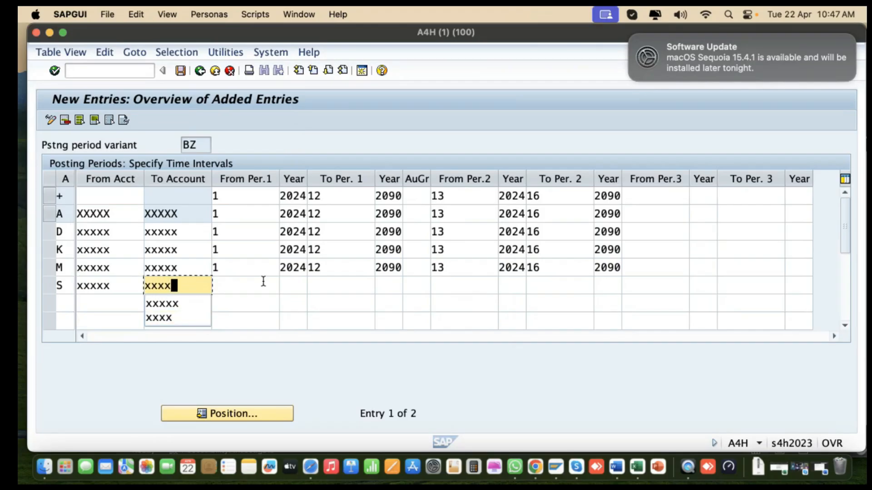
- Set the G/L accounts row's first interval from period 1 of 2024 to period 12 of 2090
left_click(264, 282)
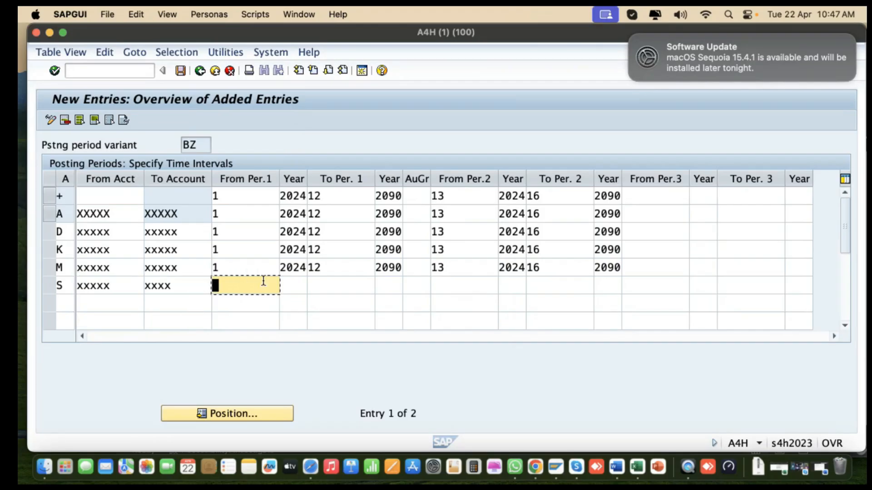
type("1")
left_click(333, 287)
type("1")
left_click(327, 304)
left_click(289, 287)
type("2")
left_click(291, 307)
left_click(399, 288)
type("2")
left_click(386, 306)
- Set the G/L accounts row's second interval from period 13 of 2024 to period 16 of 2090
left_click(445, 289)
type("1")
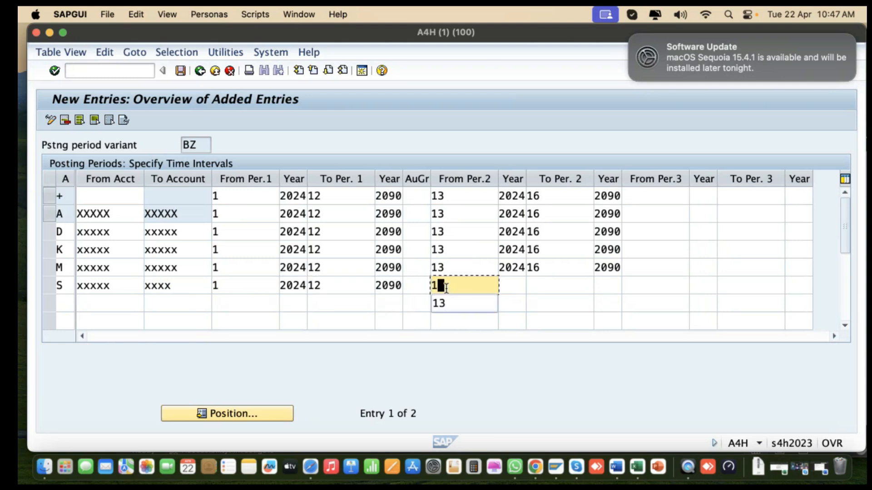
left_click(446, 301)
left_click(541, 287)
type("2")
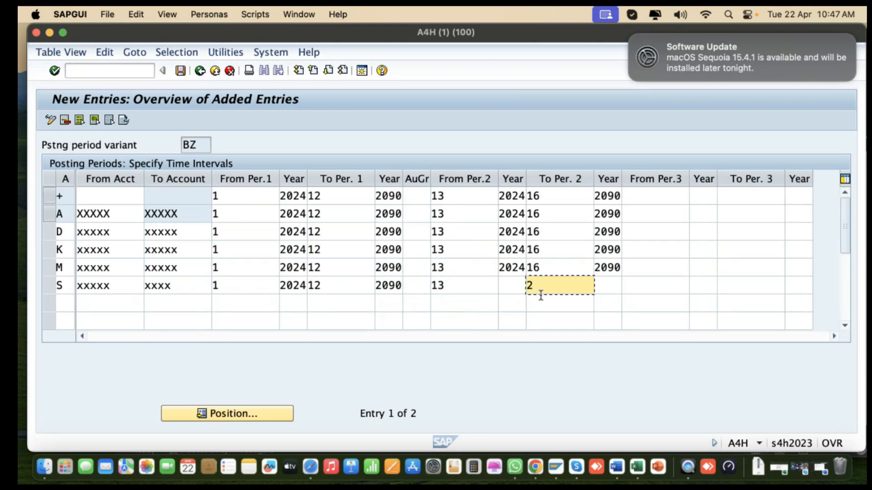
left_click(540, 304)
left_click(514, 287)
type("2")
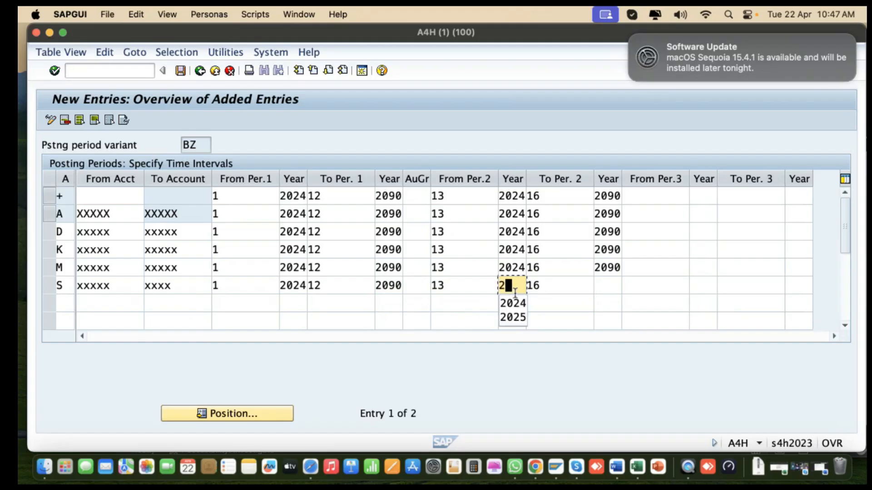
left_click(514, 303)
left_click(600, 287)
type("2")
left_click(607, 304)
- Correct the G/L accounts row's To Account to XXXXX and save the posting period entries
left_click(180, 70)
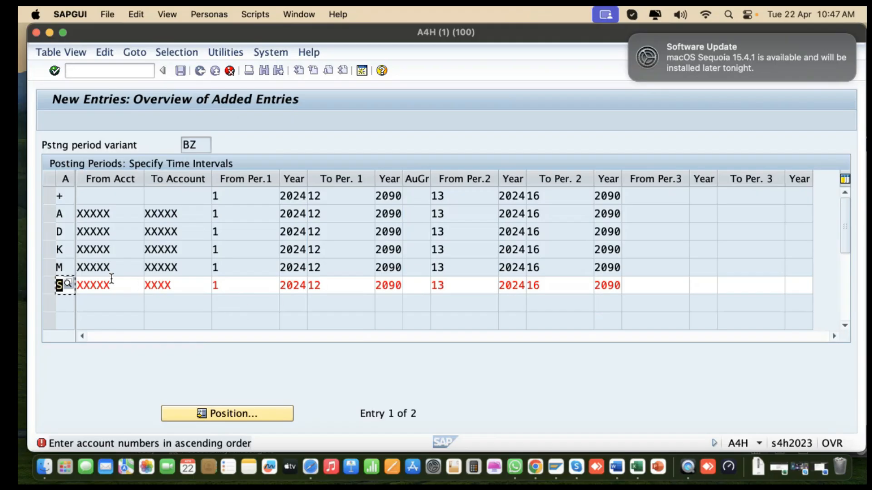
left_click(113, 285)
left_click(176, 285)
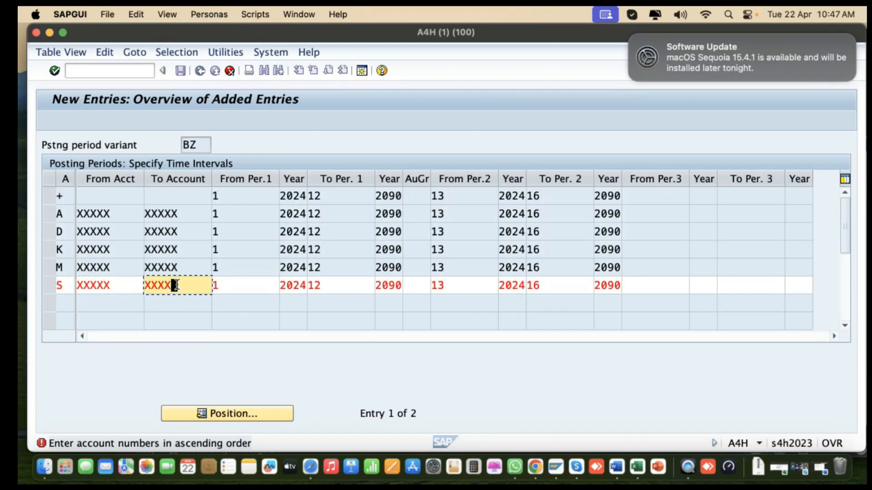
type("X")
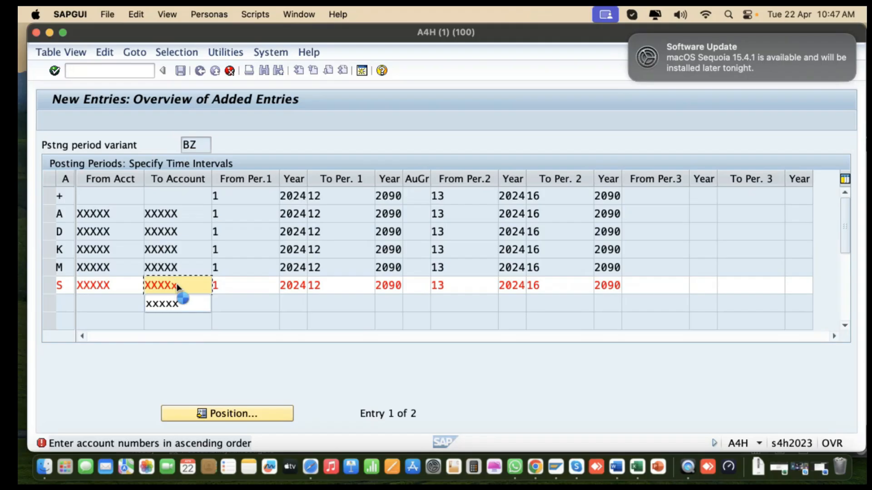
key("Return")
left_click(177, 72)
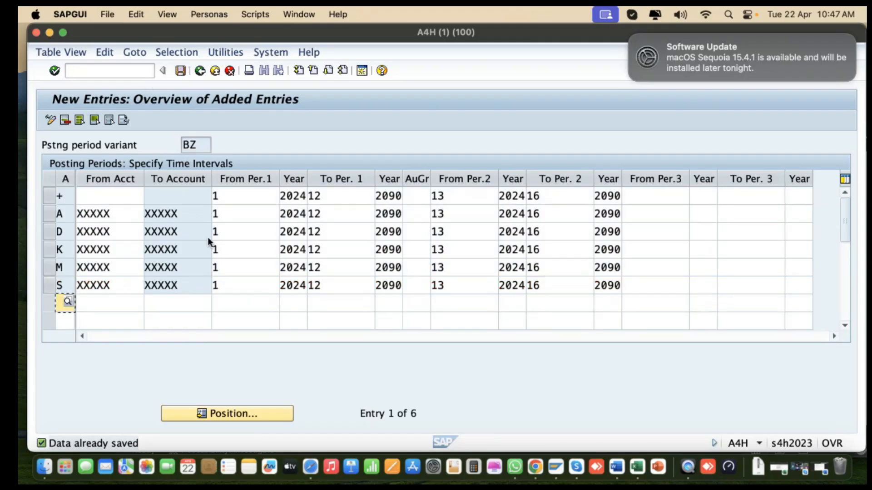
- Return to the IMG structure and collapse the Ledgers node under Financial Accounting Global Settings
left_click(200, 71)
left_click(200, 71)
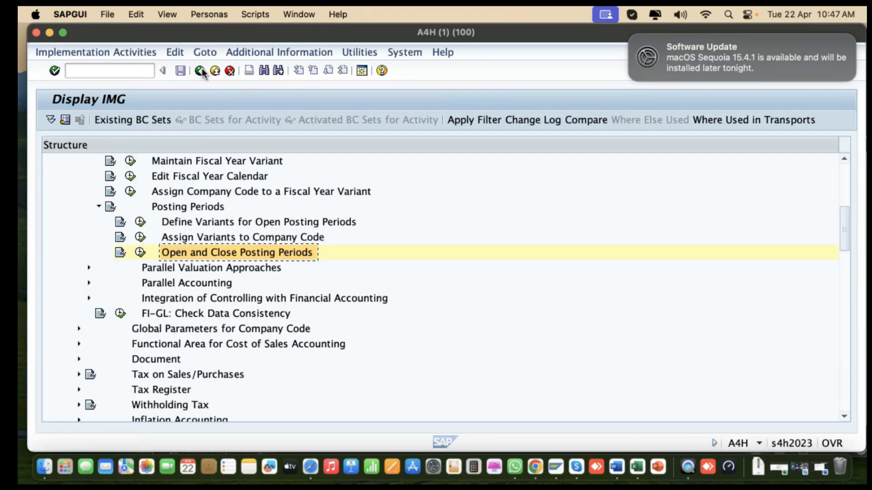
scroll(210, 279, "up", 3)
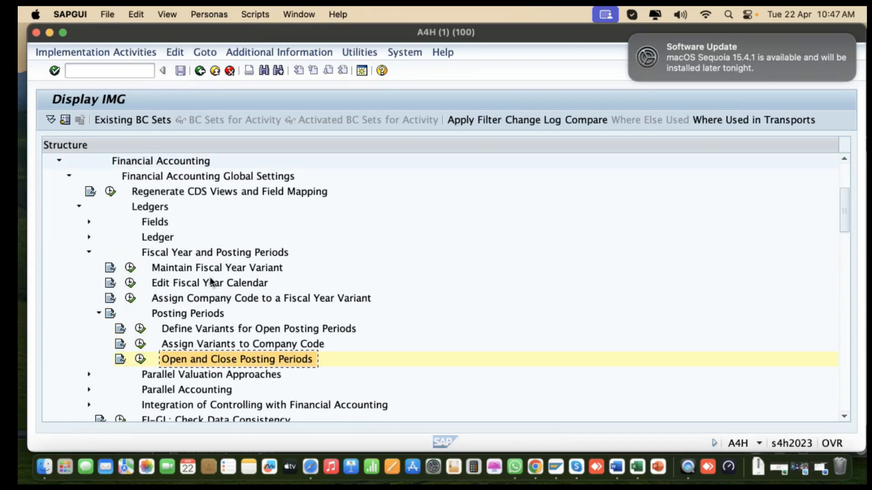
scroll(210, 277, "up", 1)
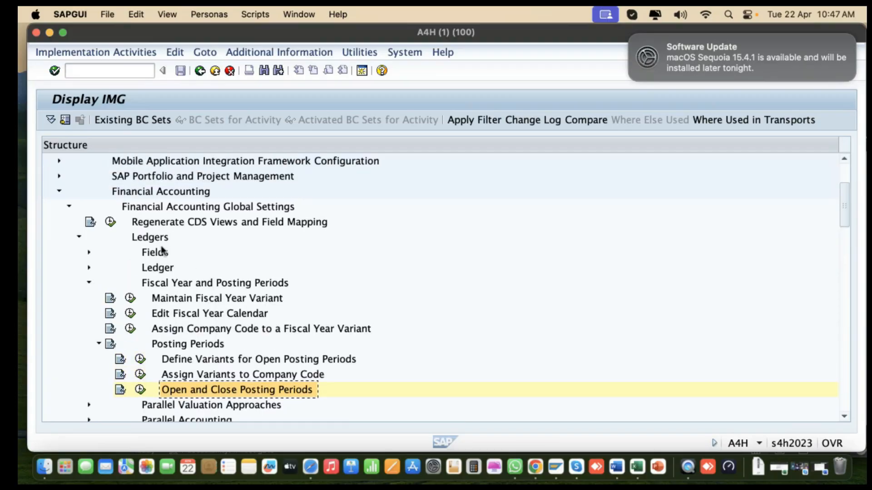
left_click(77, 236)
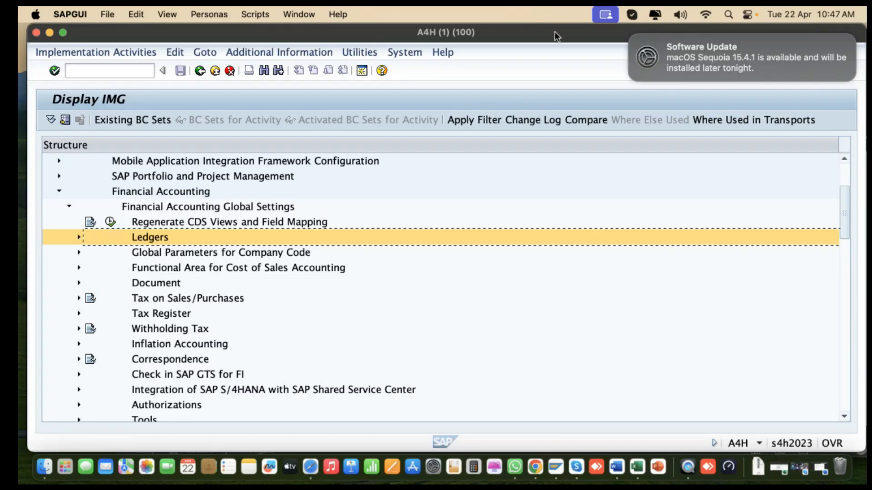
- Switch to the SAP SIMPLE FINANCE TRN SHEET workbook in Excel and review the transport request list on Sheet2
left_click_drag(549, 37, 287, 36)
left_click(805, 266)
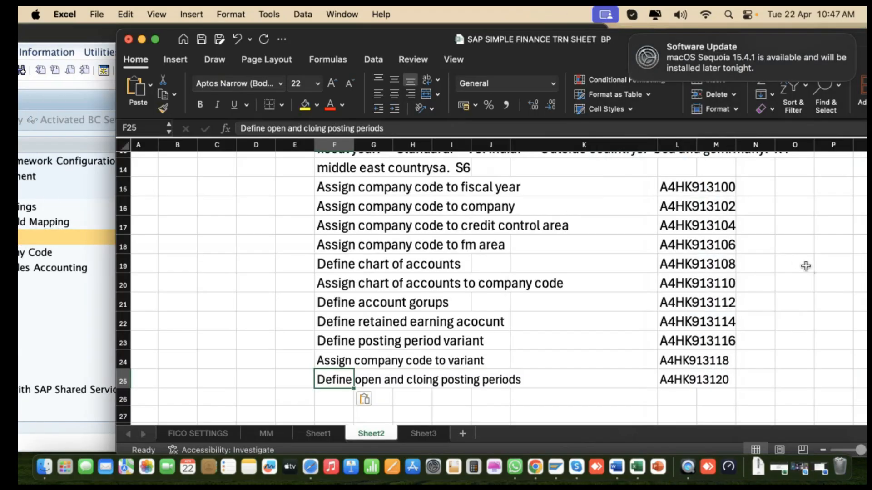
scroll(762, 294, "up", 5)
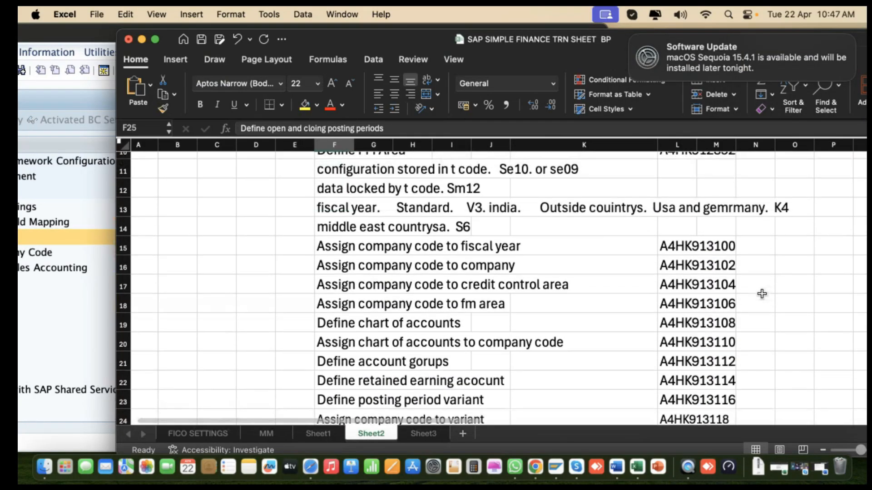
scroll(762, 294, "down", 4)
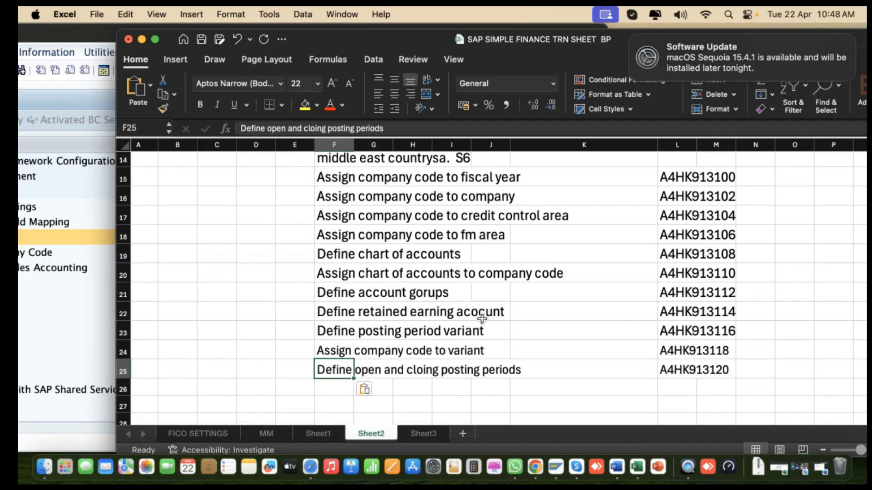
scroll(482, 319, "up", 10)
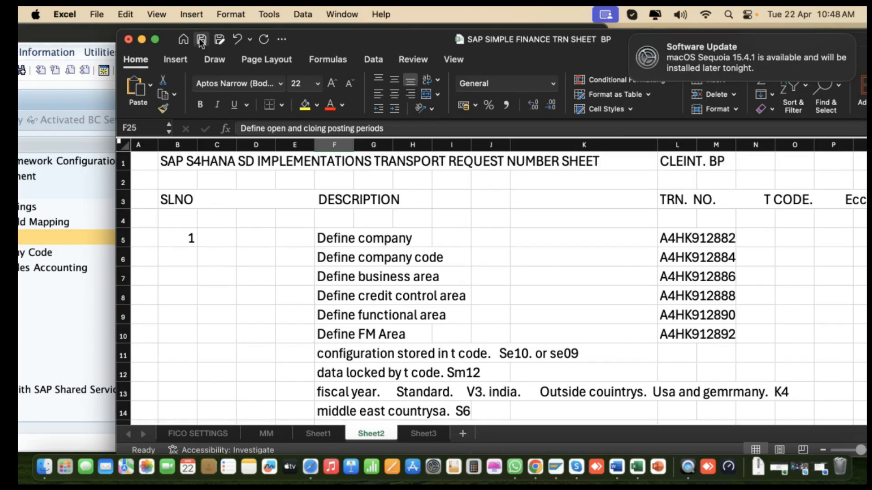
left_click(219, 39)
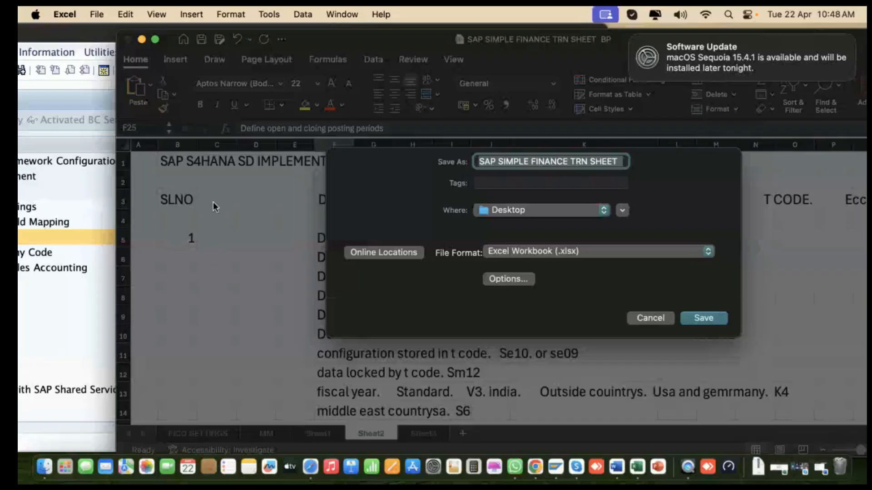
left_click(642, 318)
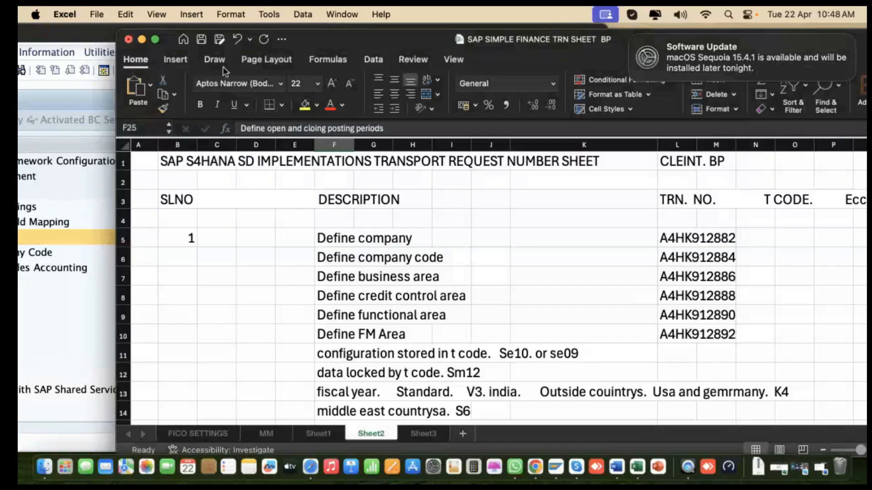
- Enlarge the Excel workbook window to fill the screen and select cell Q6
left_click(66, 127)
left_click(655, 222)
double_click(442, 41)
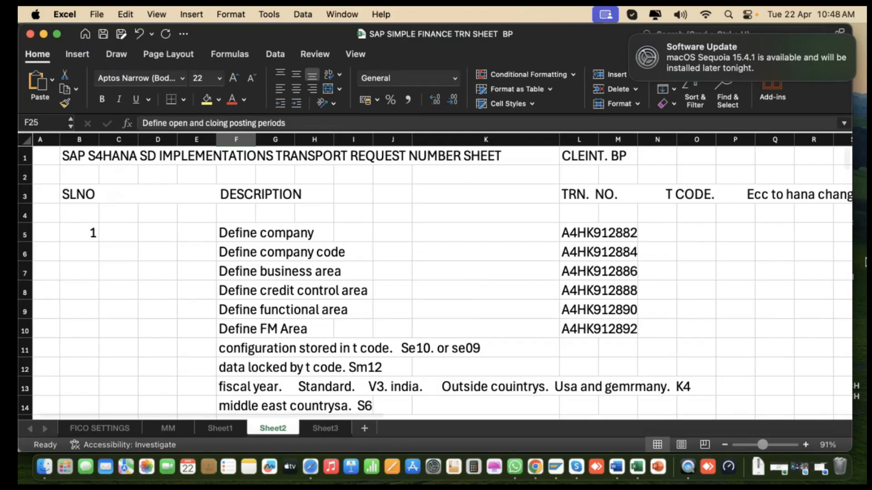
left_click(789, 253)
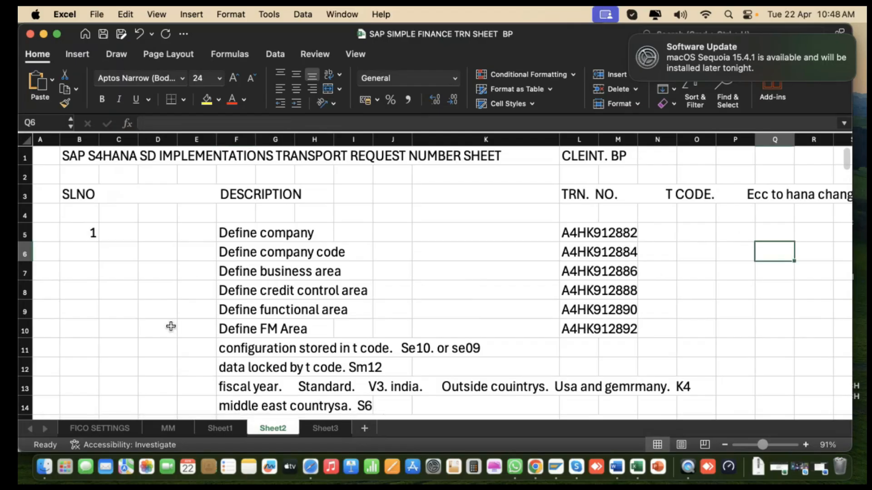